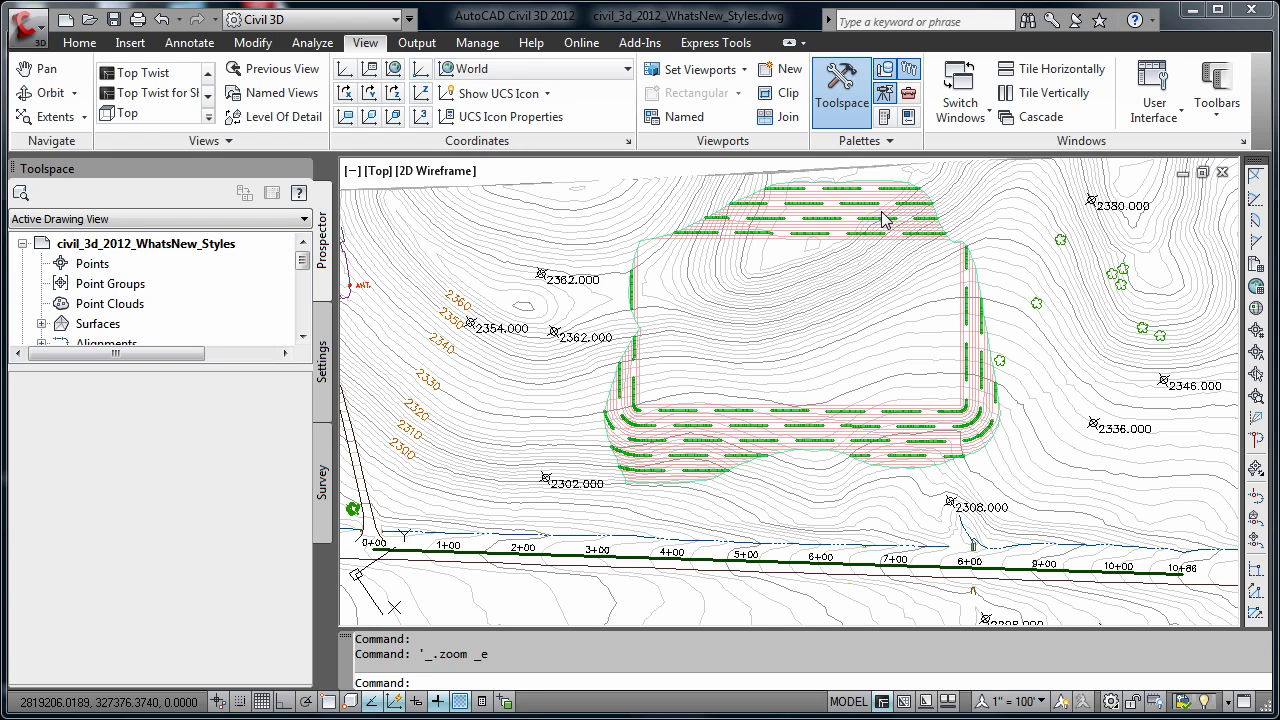
- From the Manage tab, start Import Styles and pick Settings_Import.dwg as the source drawing
{"action": "left_click", "coordinate": [478, 44]}
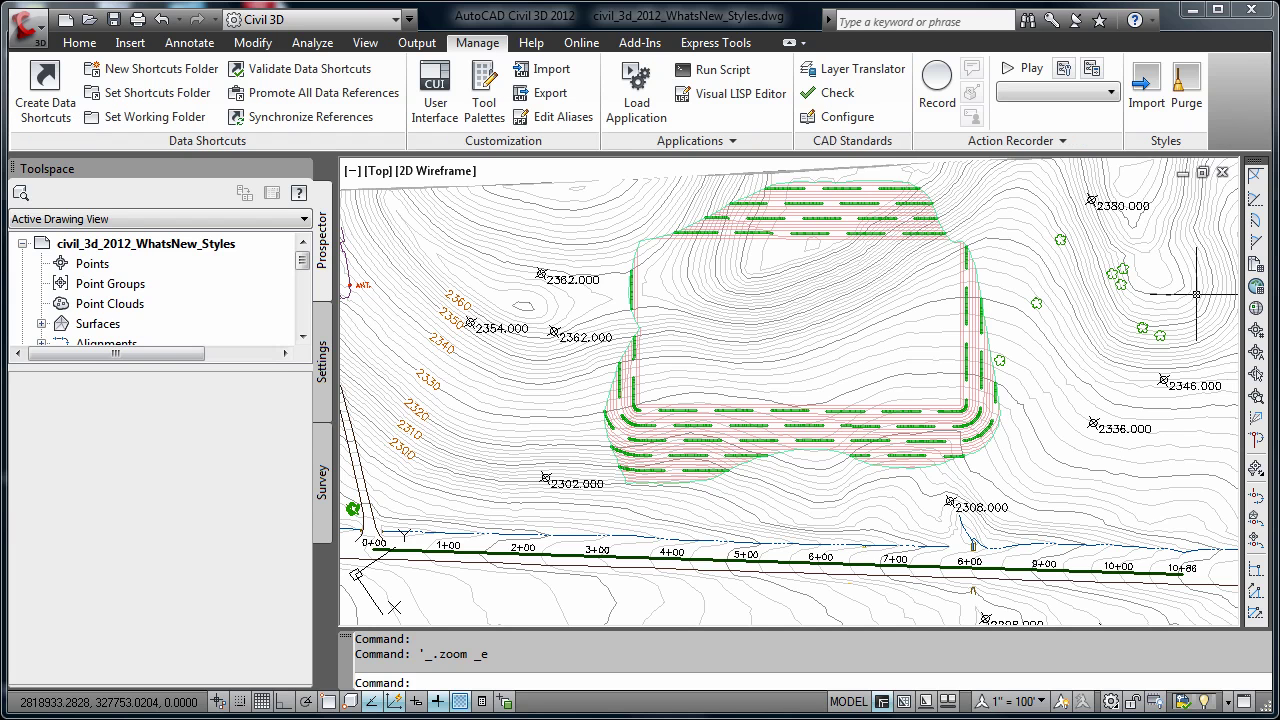
{"action": "left_click", "coordinate": [1147, 110]}
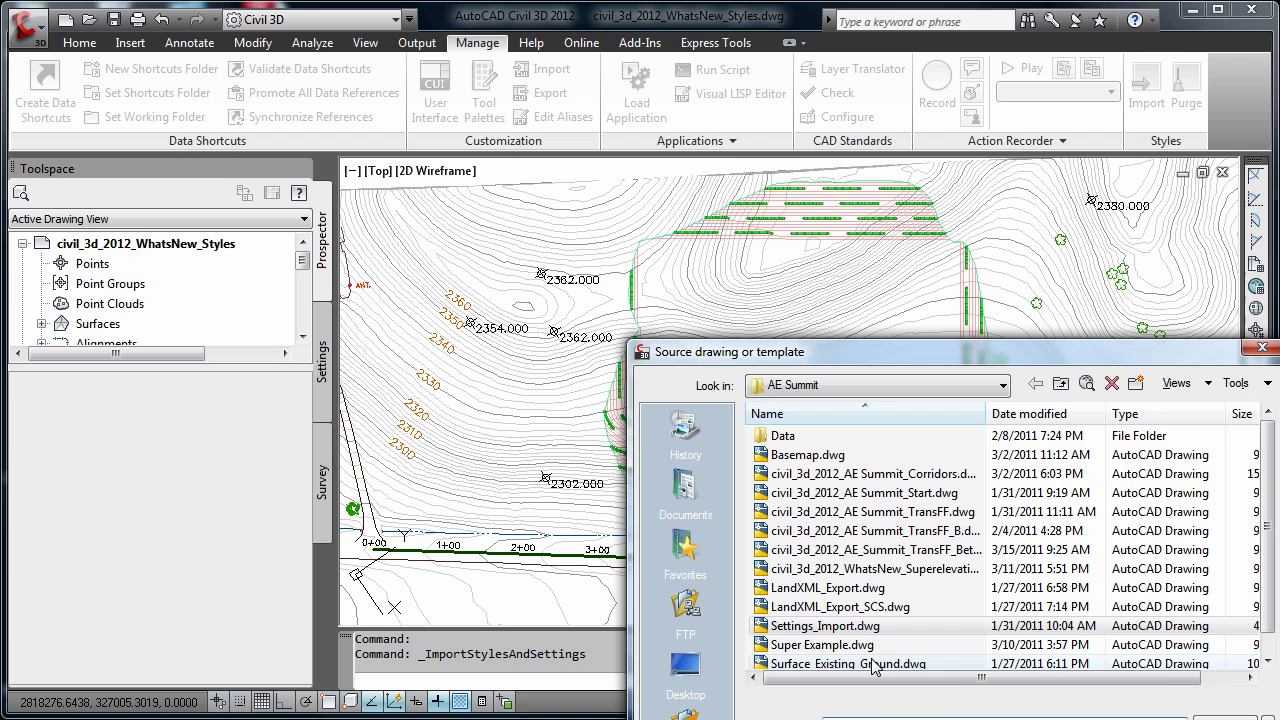
{"action": "left_click", "coordinate": [860, 626]}
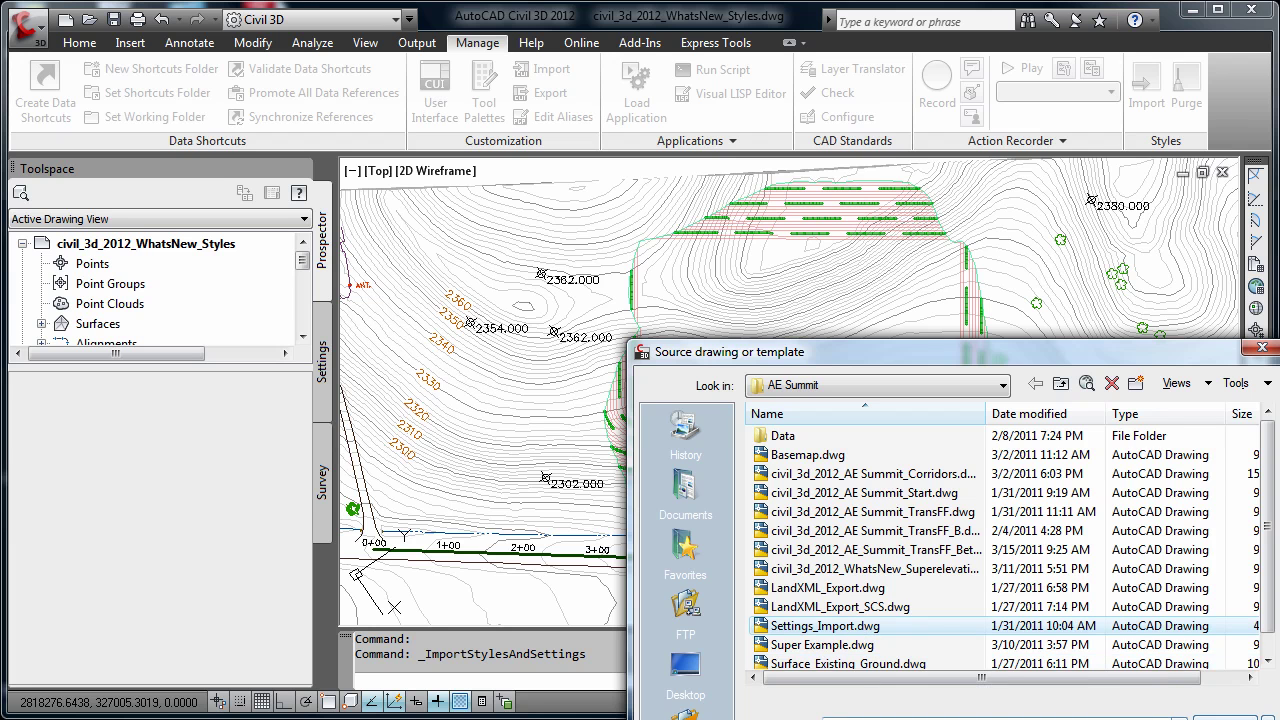
- Open Settings_Import.dwg and expand the Parcel styles, label styles and table styles groups
{"action": "left_click", "coordinate": [1225, 717]}
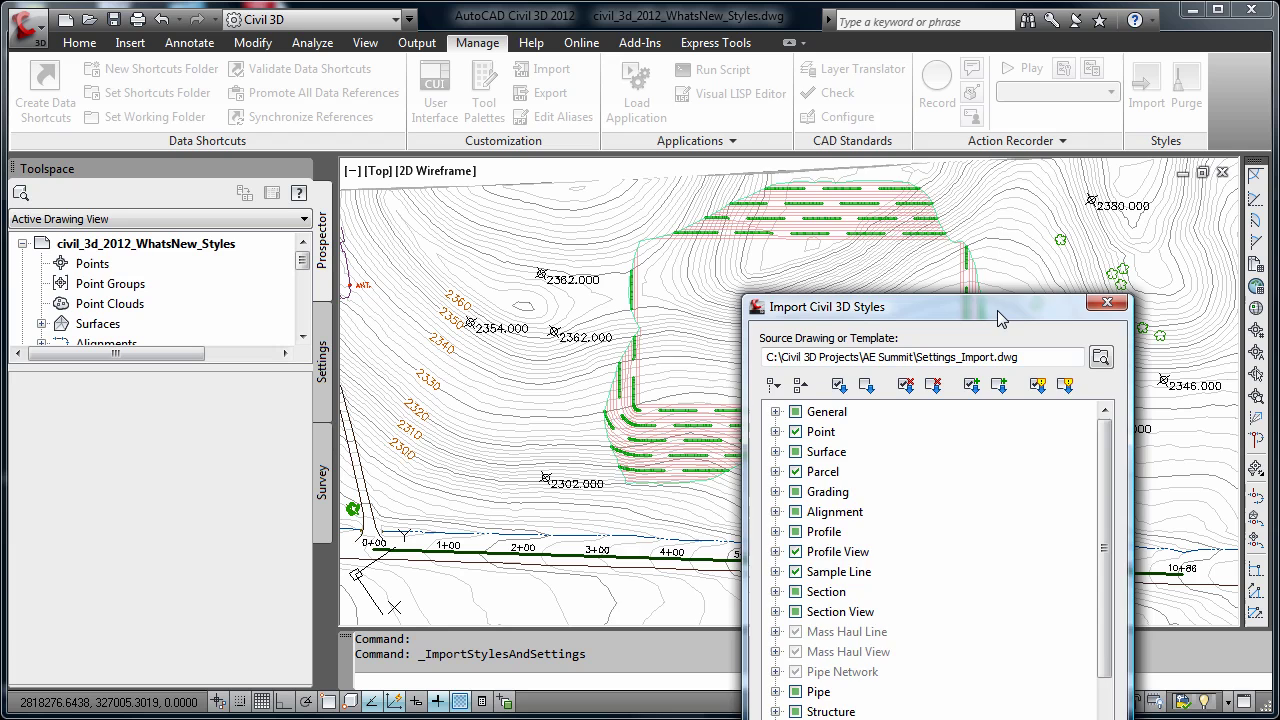
{"action": "left_click_drag", "start_coordinate": [997, 310], "coordinate": [872, 106]}
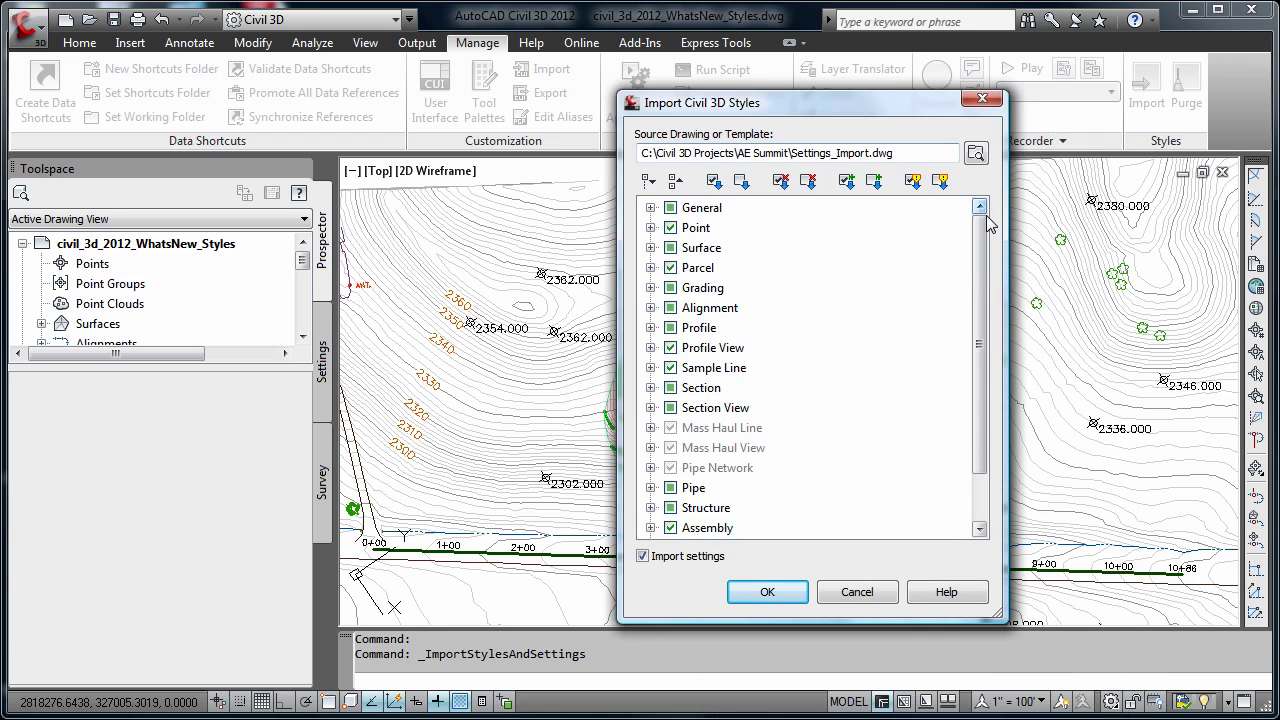
{"action": "left_click", "coordinate": [651, 267]}
{"action": "left_click", "coordinate": [670, 288]}
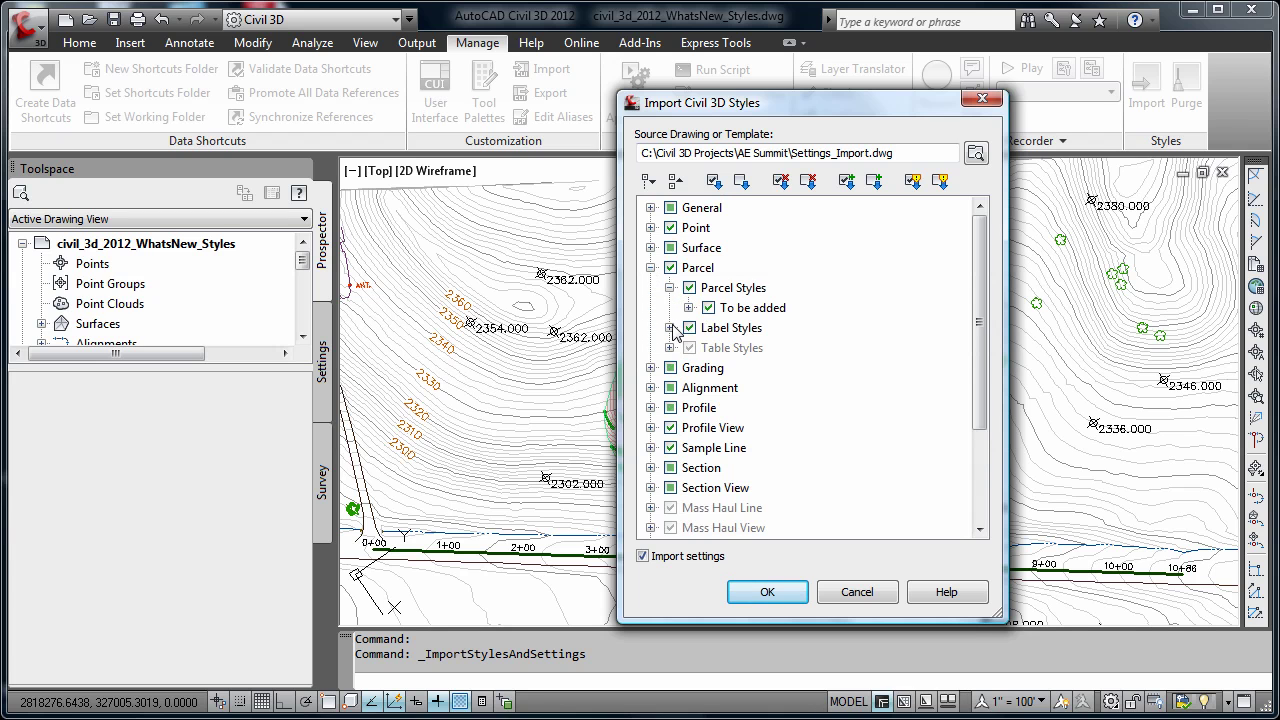
{"action": "left_click", "coordinate": [689, 308]}
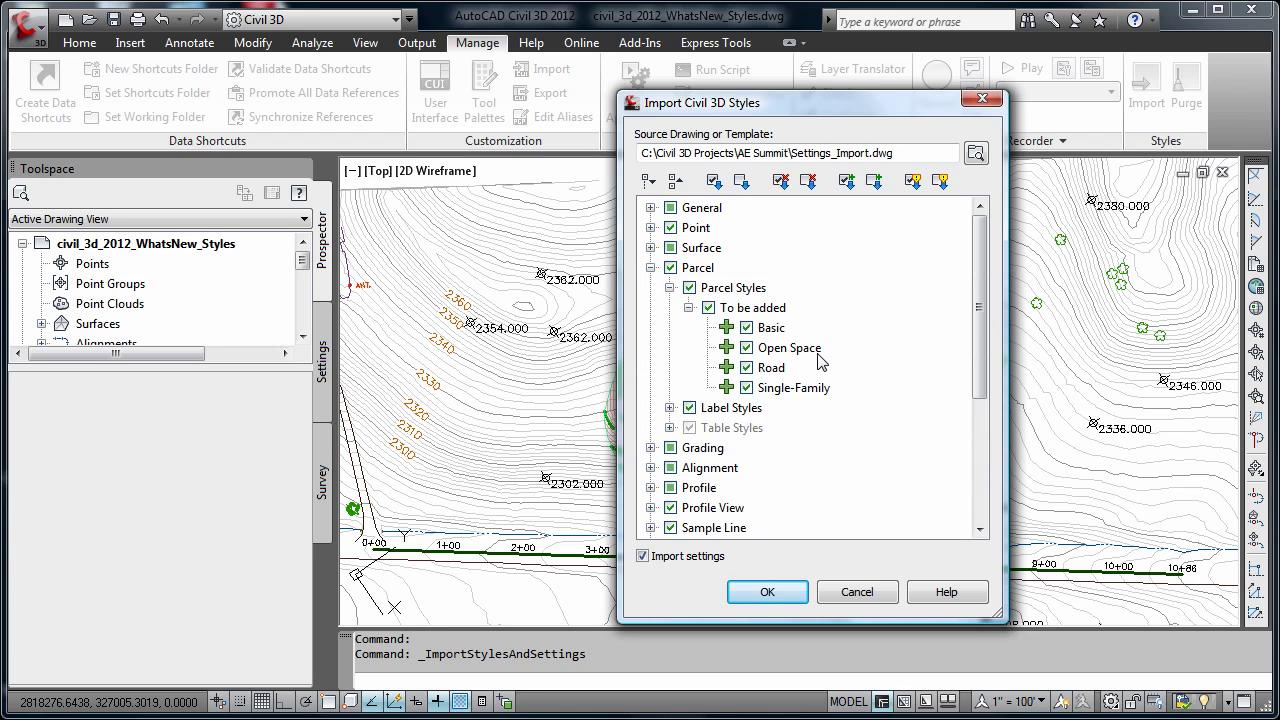
{"action": "left_click", "coordinate": [670, 408]}
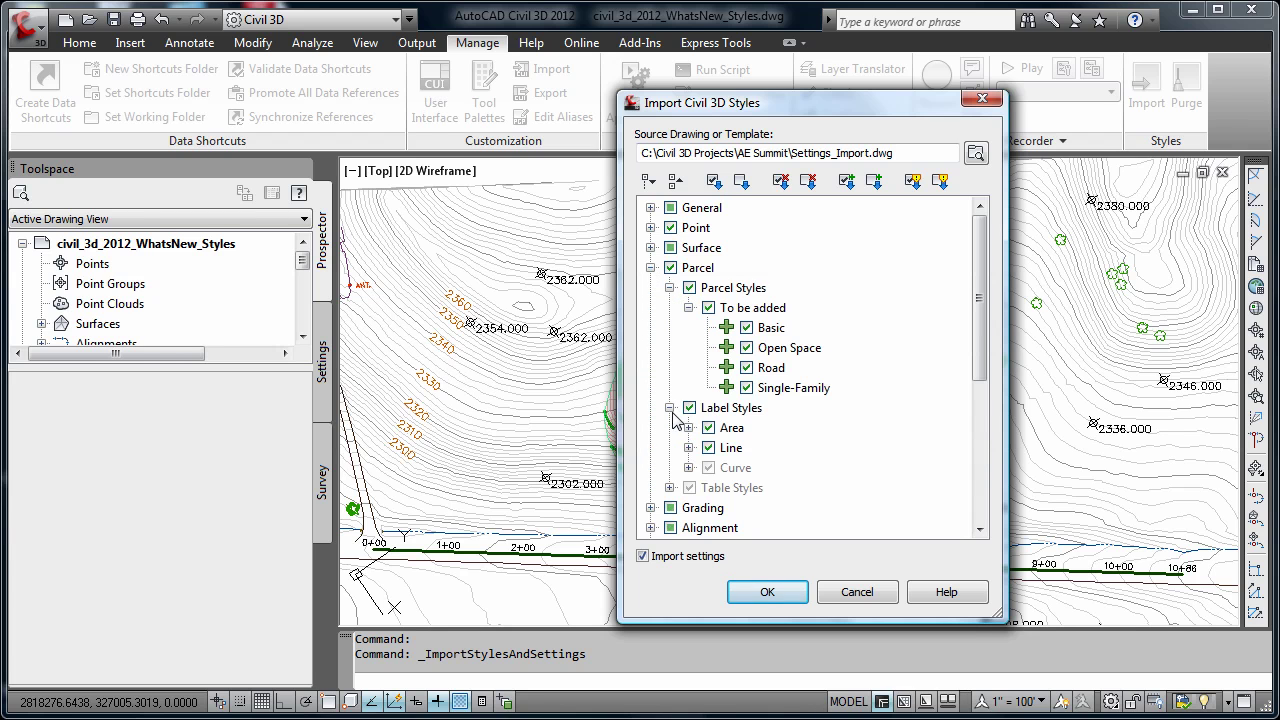
{"action": "left_click", "coordinate": [670, 488]}
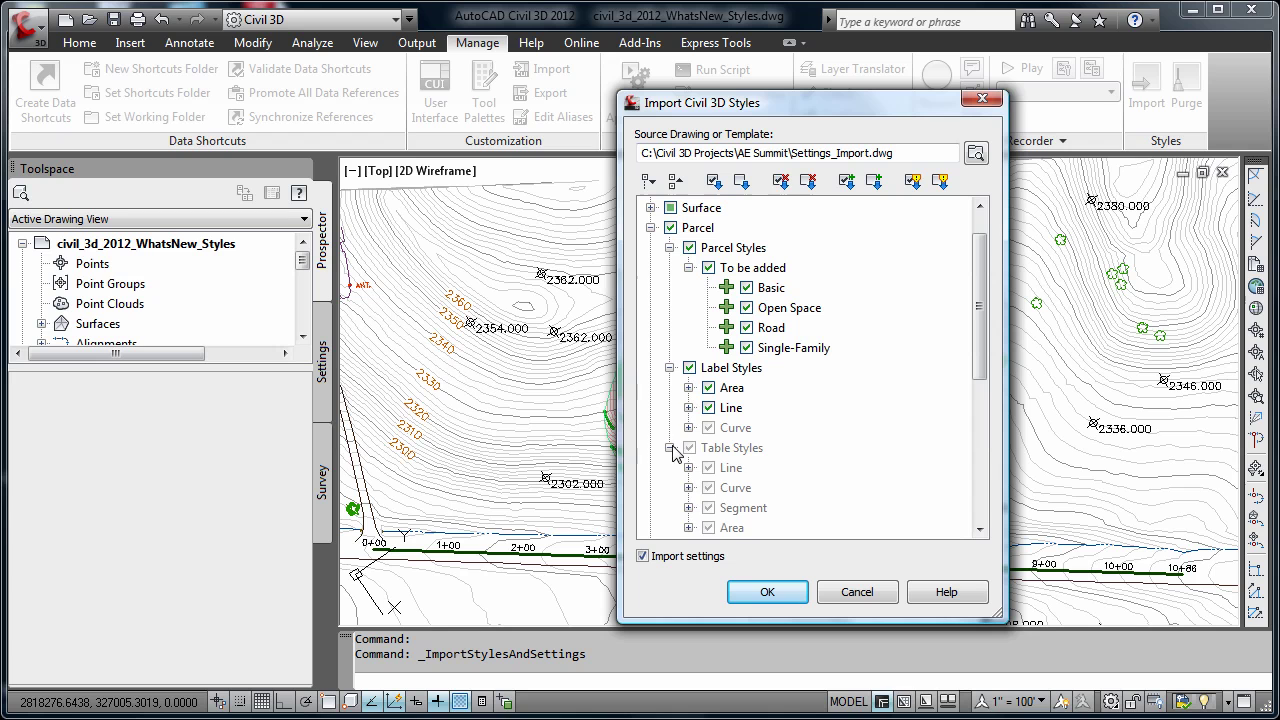
- Collapse the Parcel tree, then clear and re-check all style categories for import
{"action": "left_click", "coordinate": [670, 448]}
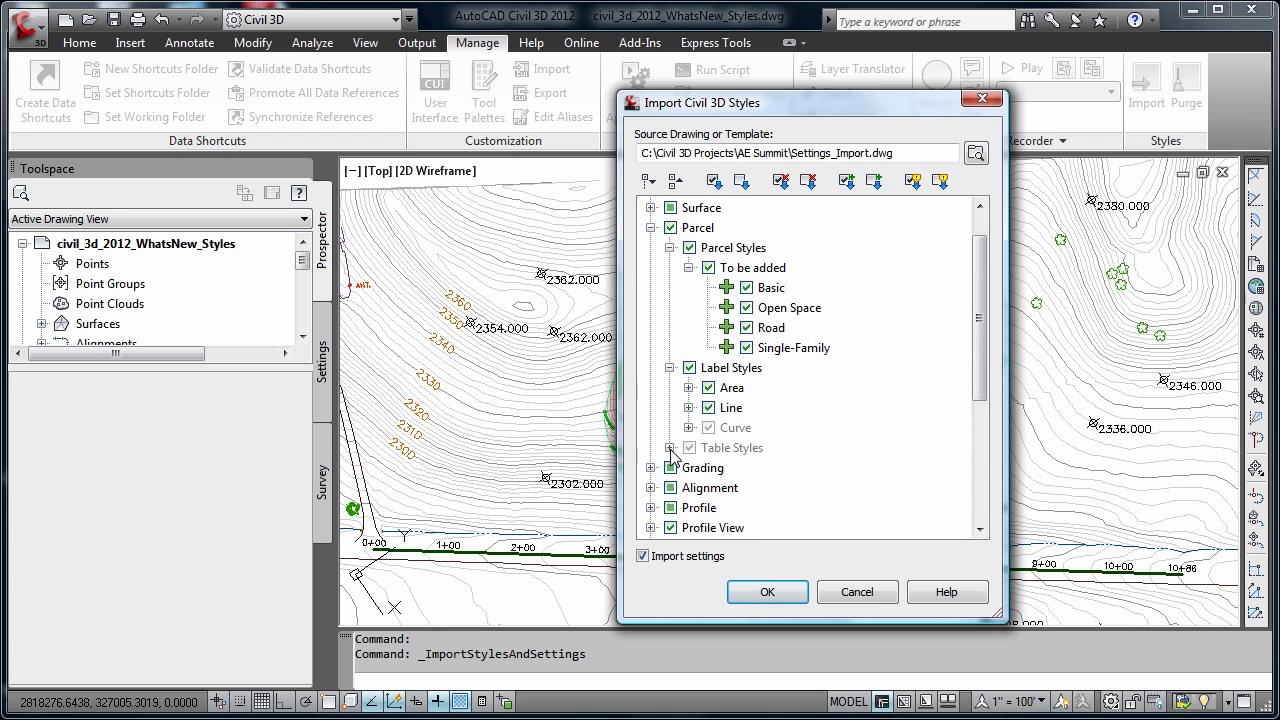
{"action": "left_click", "coordinate": [669, 368]}
{"action": "left_click", "coordinate": [688, 268]}
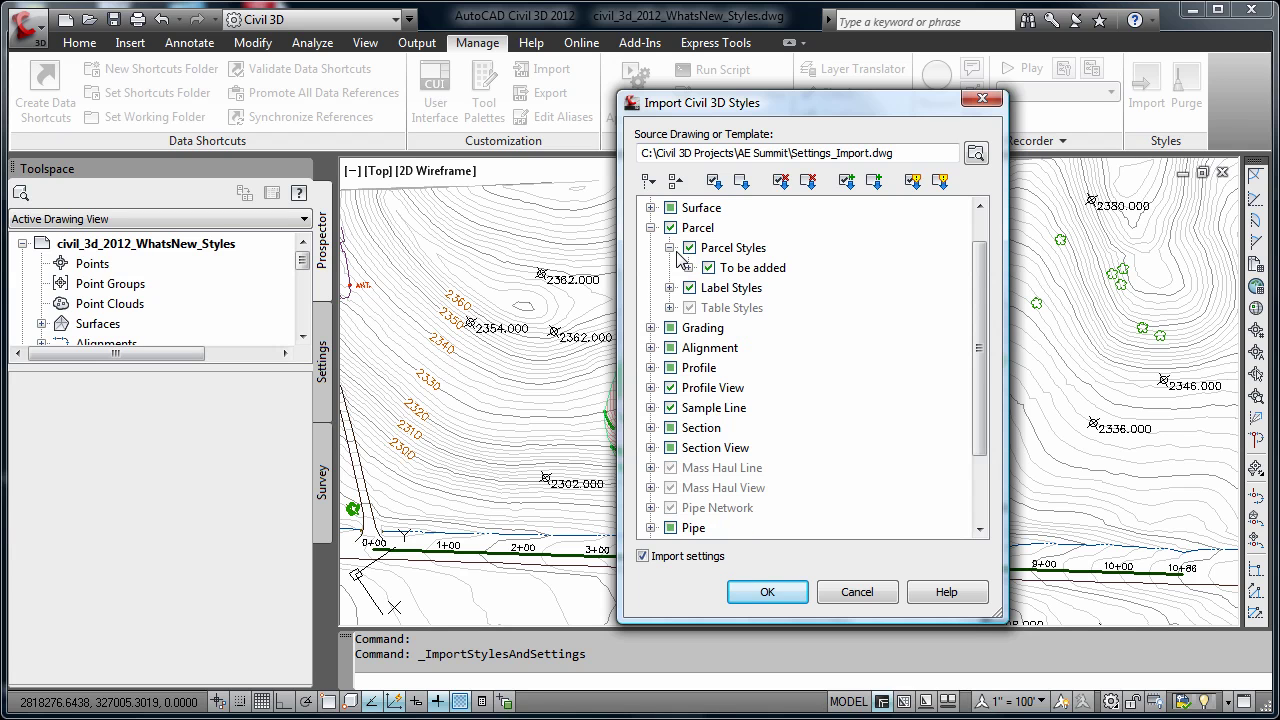
{"action": "left_click", "coordinate": [669, 248]}
{"action": "left_click", "coordinate": [651, 228]}
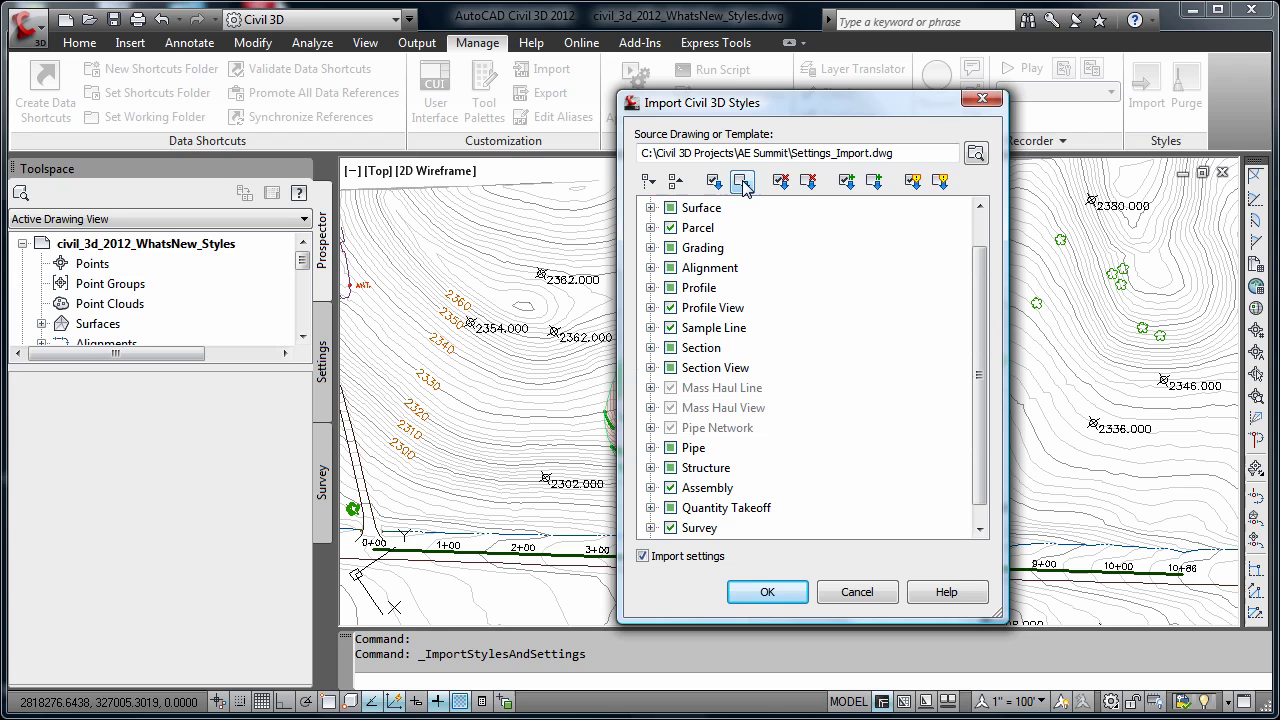
{"action": "left_click", "coordinate": [741, 182]}
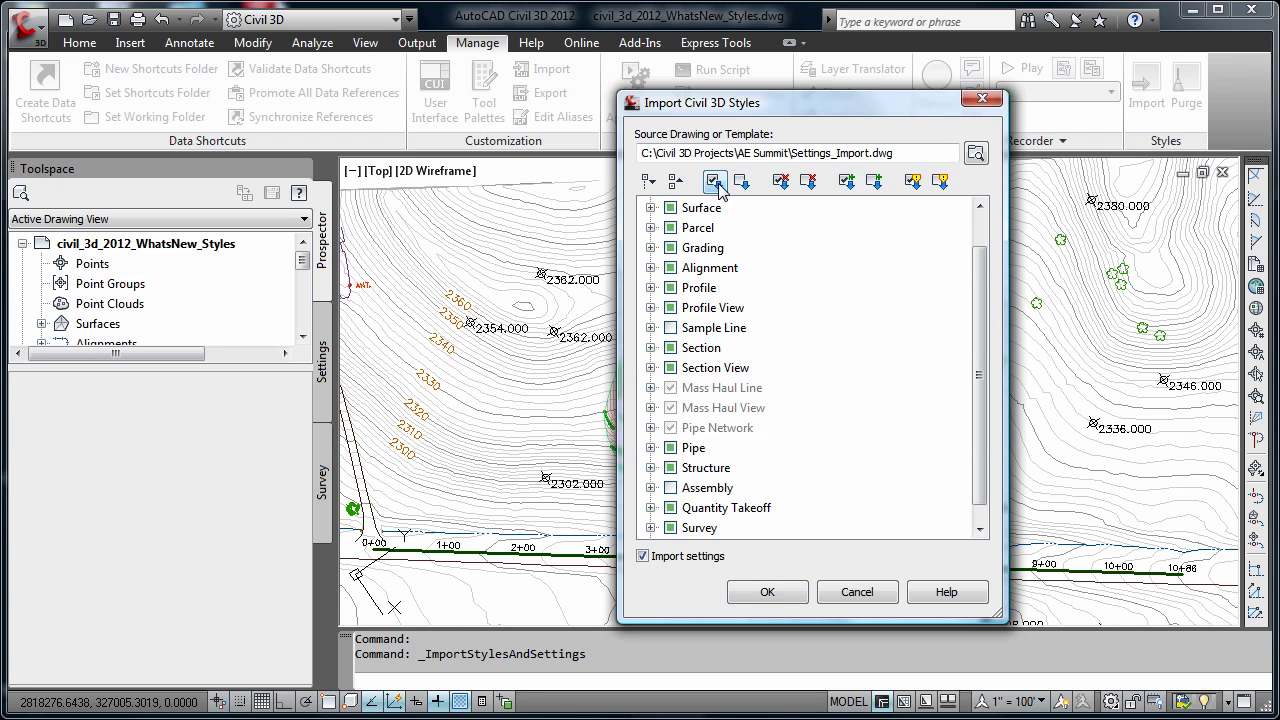
{"action": "left_click", "coordinate": [714, 182]}
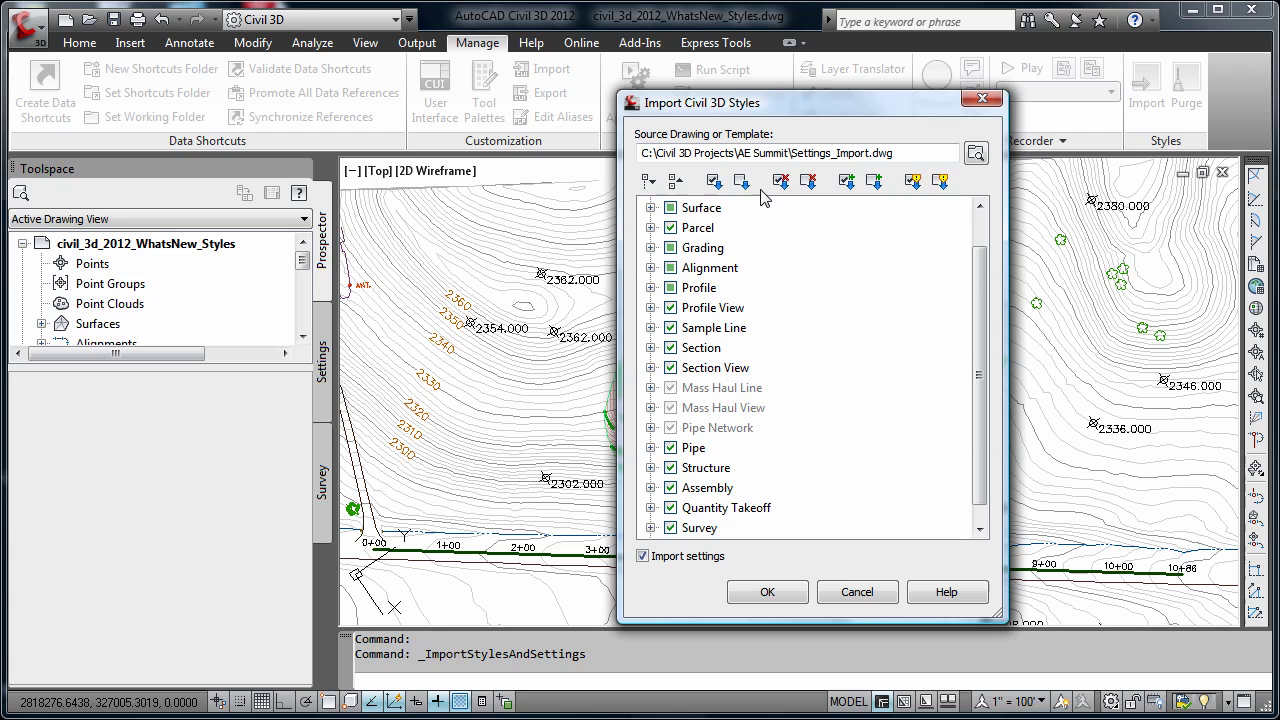
- Import the 355 styles without drawing settings, allowing duplicate styles to be overwritten
{"action": "left_click", "coordinate": [645, 558]}
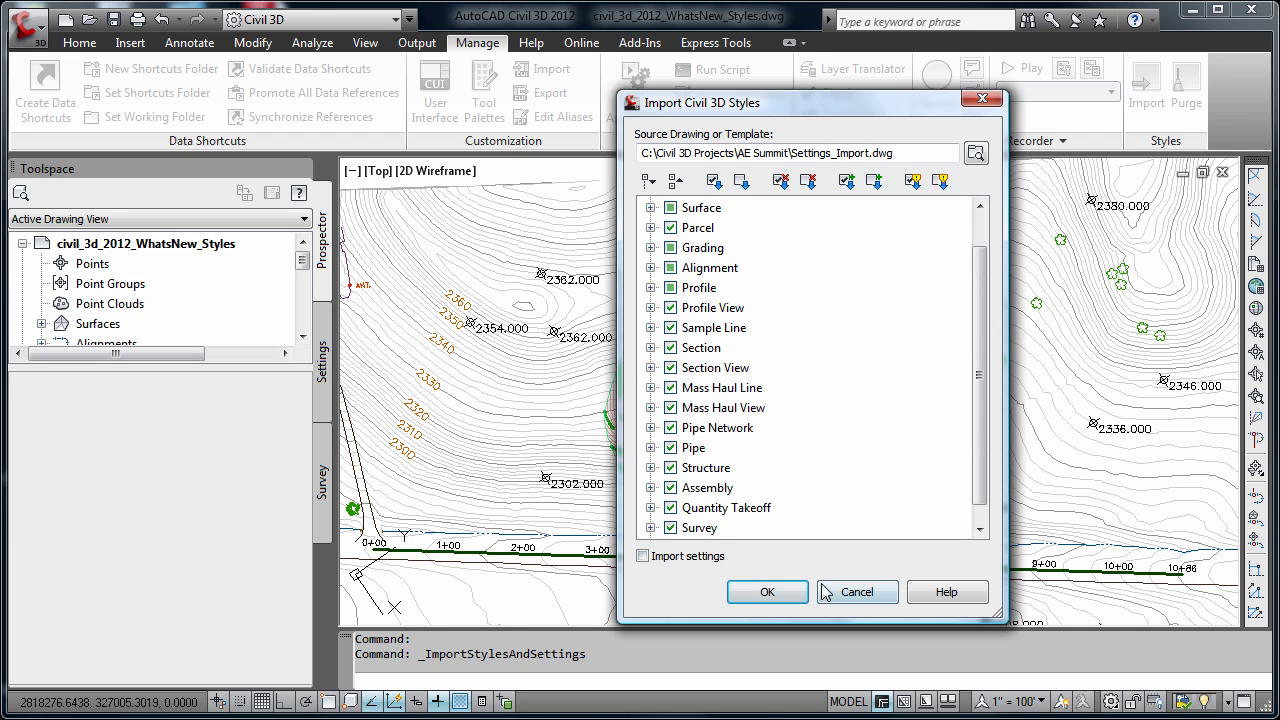
{"action": "left_click", "coordinate": [786, 594]}
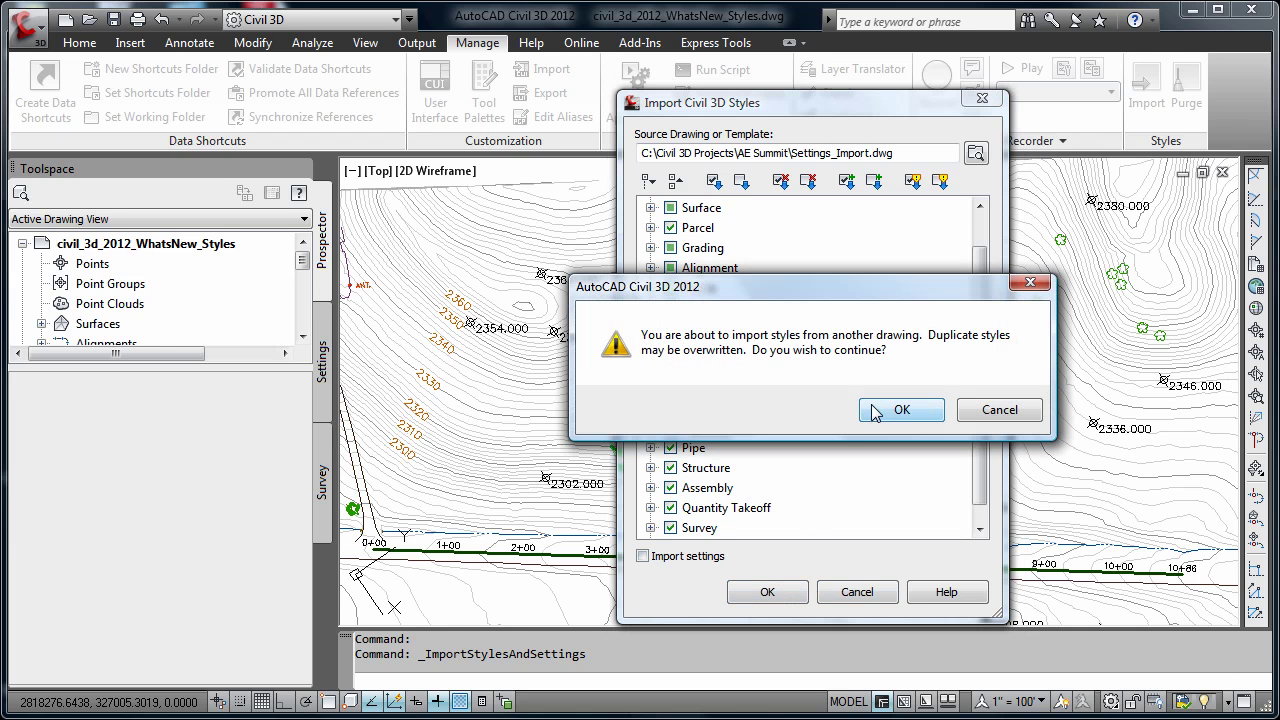
{"action": "left_click", "coordinate": [903, 411]}
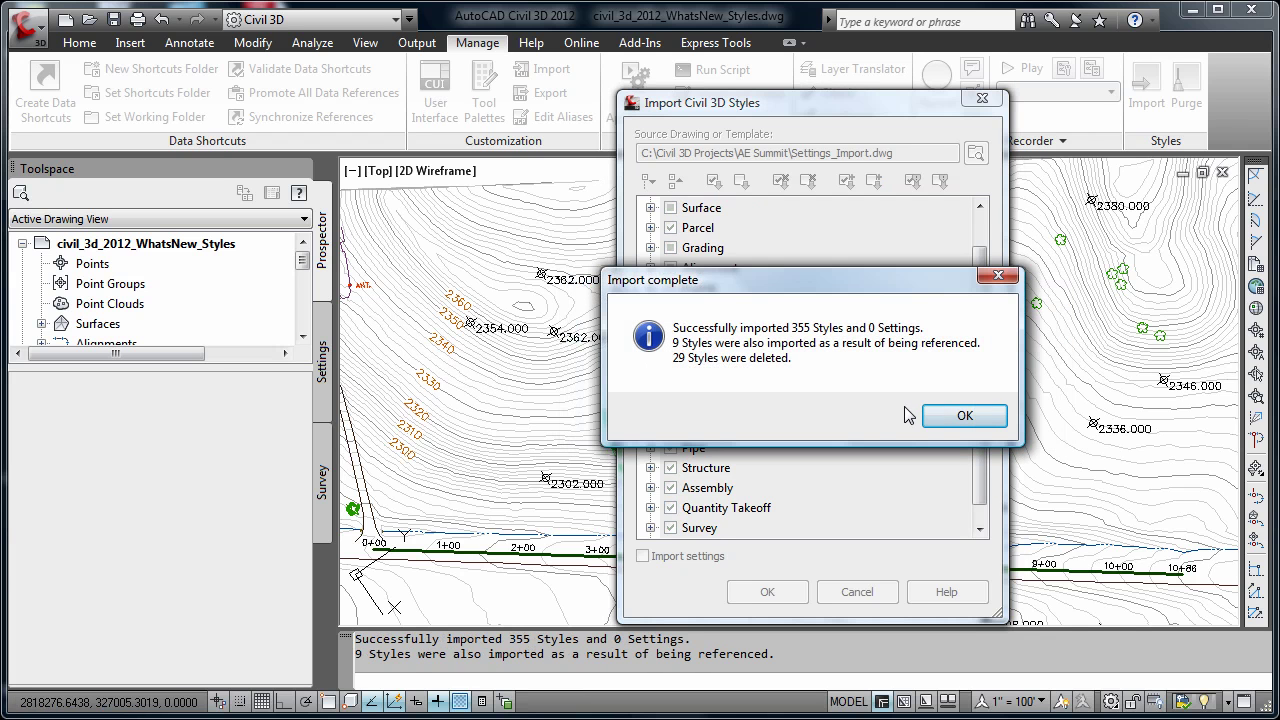
{"action": "left_click", "coordinate": [988, 420]}
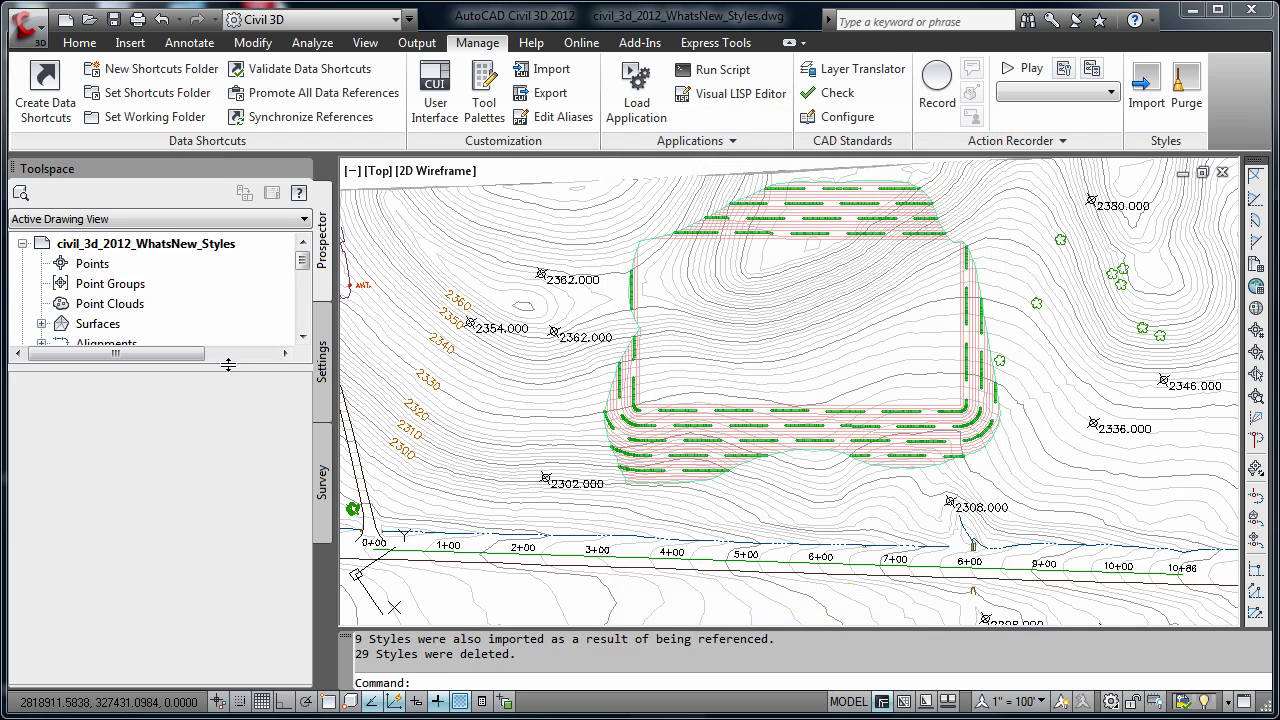
- Make the Toolspace pane taller, show the Settings tree, and briefly expand Point Cloud
{"action": "left_click_drag", "start_coordinate": [219, 365], "coordinate": [219, 524]}
{"action": "left_click", "coordinate": [322, 360]}
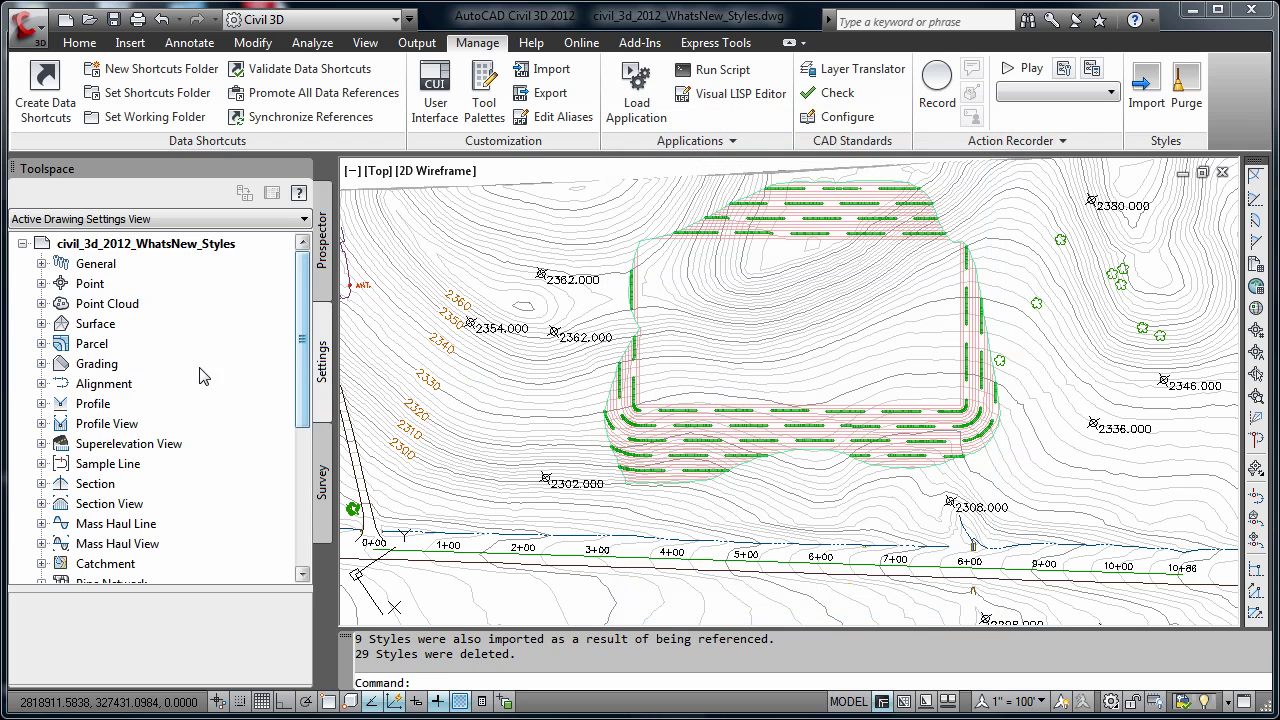
{"action": "left_click", "coordinate": [41, 303]}
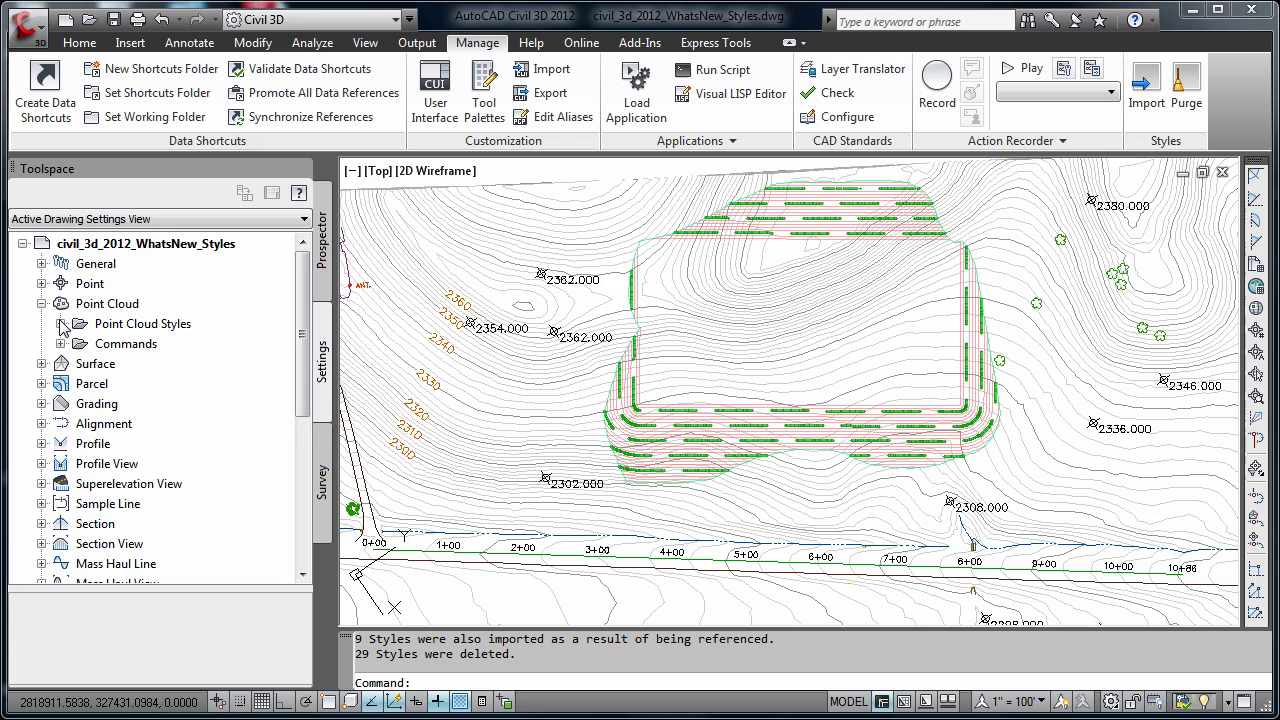
{"action": "left_click", "coordinate": [60, 323]}
{"action": "left_click", "coordinate": [60, 363]}
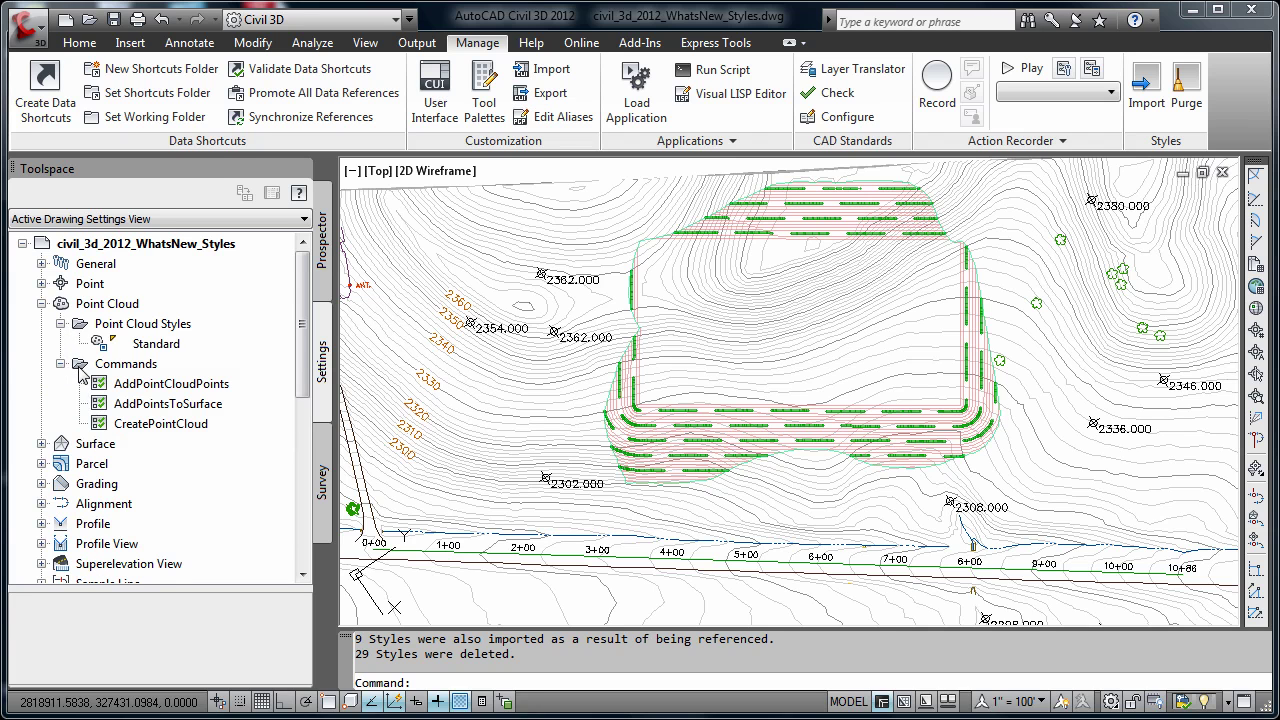
{"action": "left_click", "coordinate": [60, 363]}
{"action": "left_click", "coordinate": [60, 323]}
{"action": "left_click", "coordinate": [41, 303]}
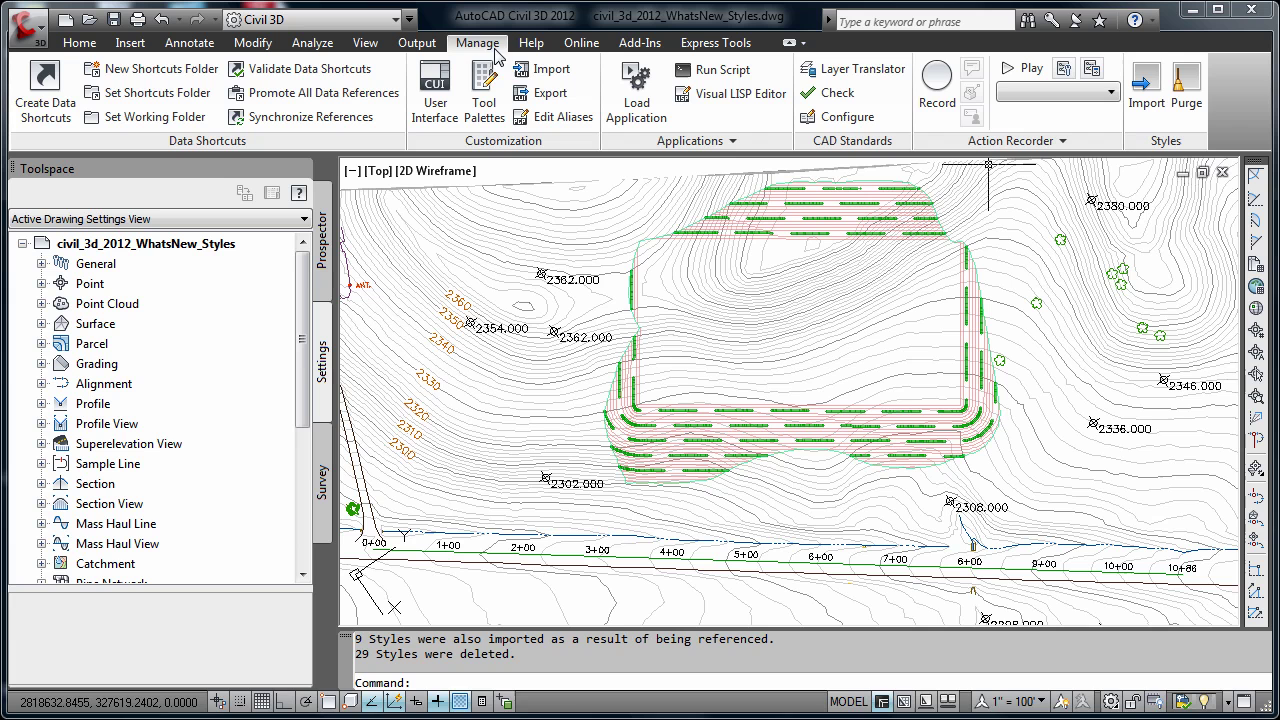
- Run PurgeStyles, widen the confirmation list, and purge all 308 unused styles
{"action": "left_click", "coordinate": [1185, 90]}
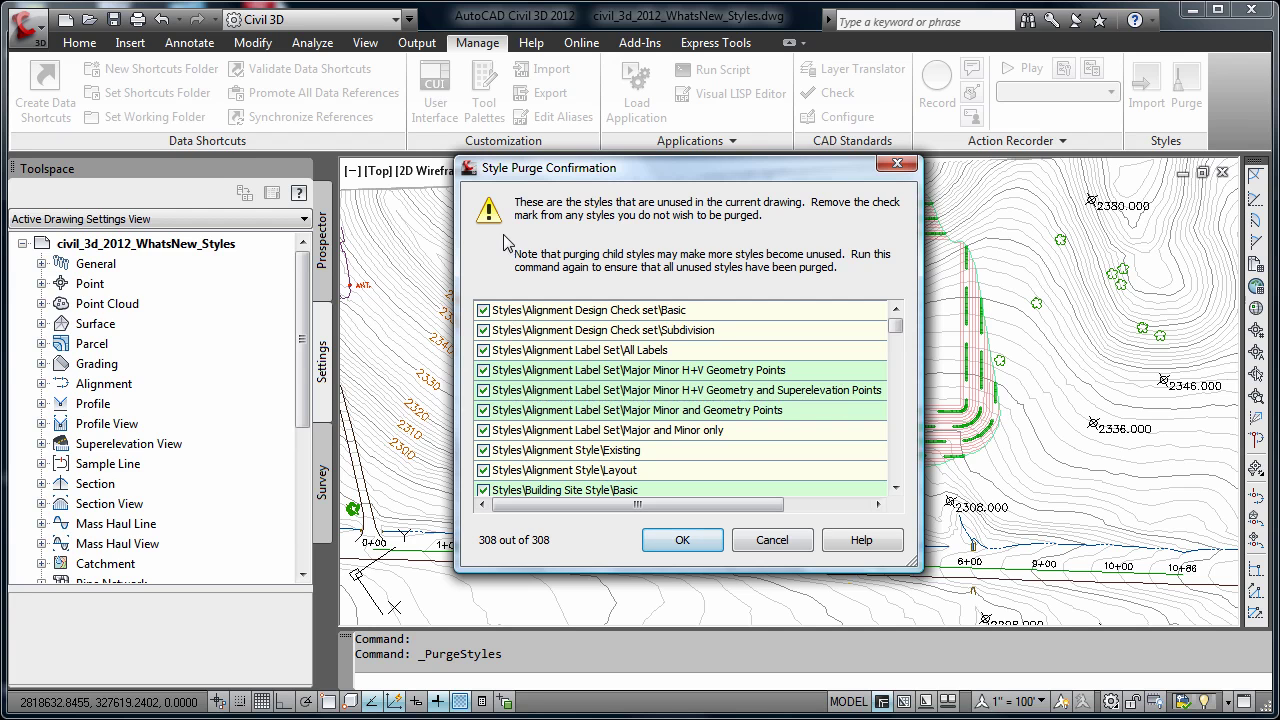
{"action": "left_click_drag", "start_coordinate": [911, 565], "coordinate": [1020, 625]}
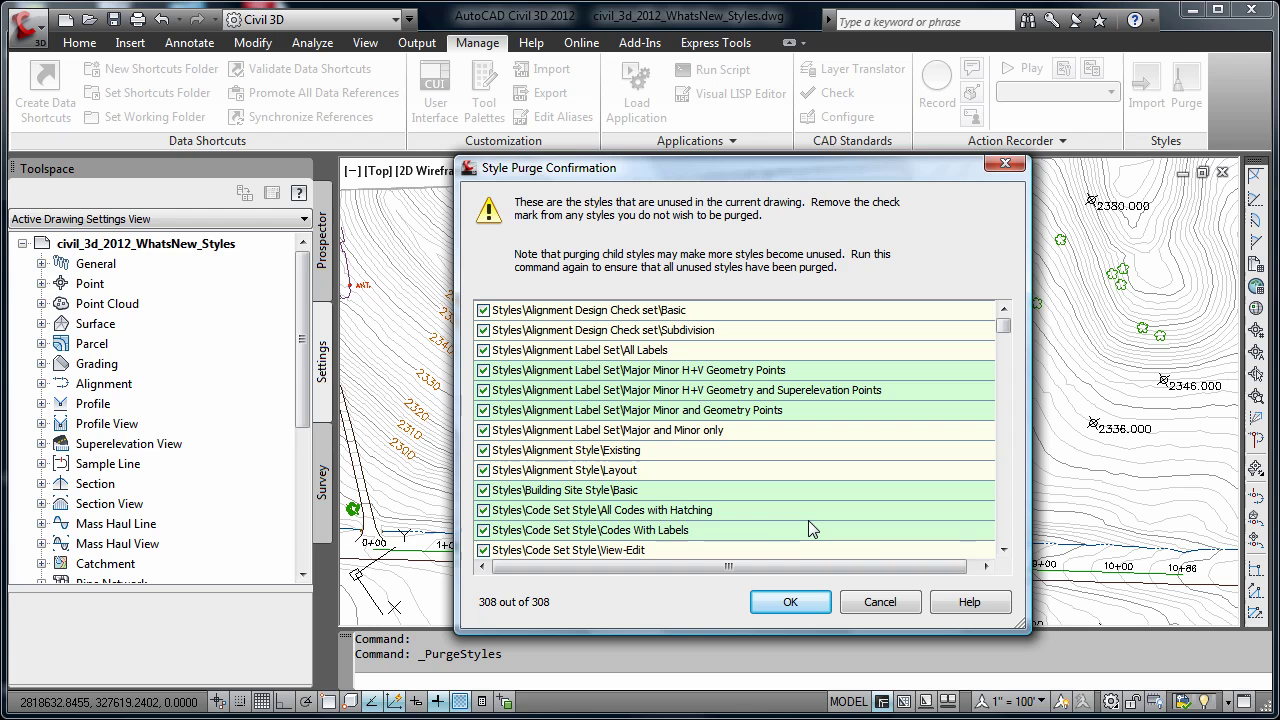
{"action": "left_click", "coordinate": [752, 522]}
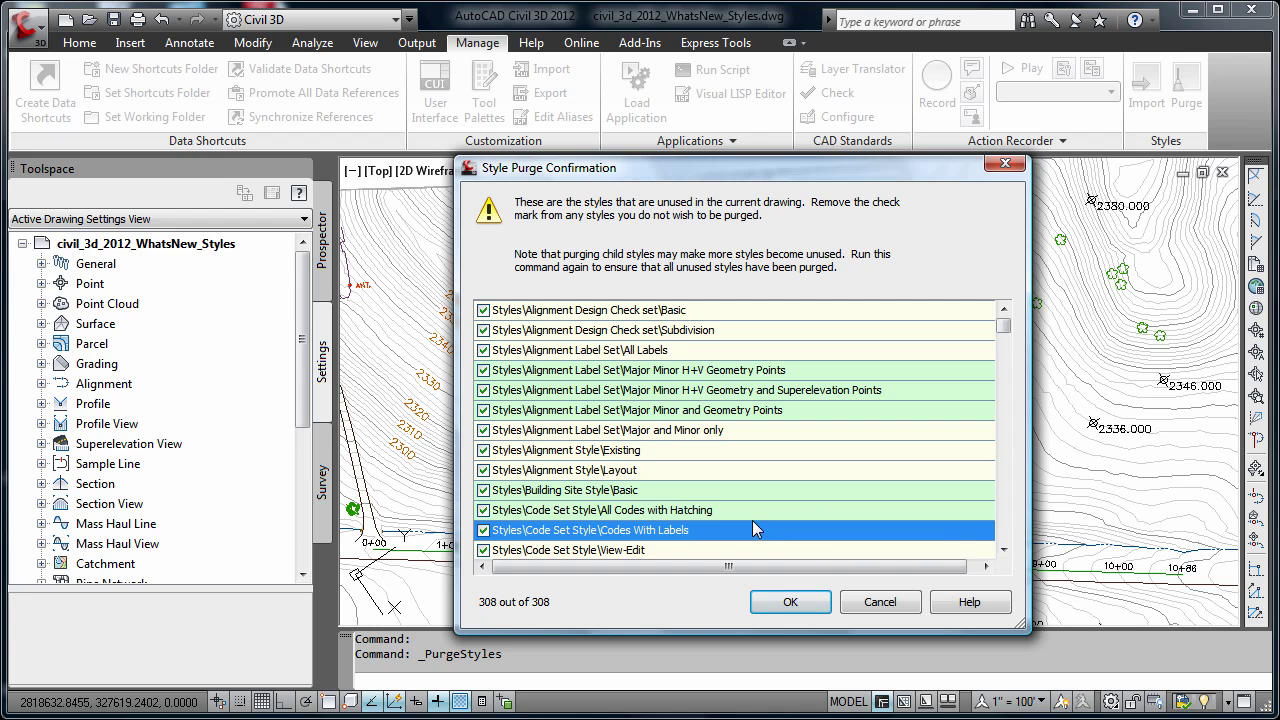
{"action": "left_click", "coordinate": [770, 372], "text": "shift"}
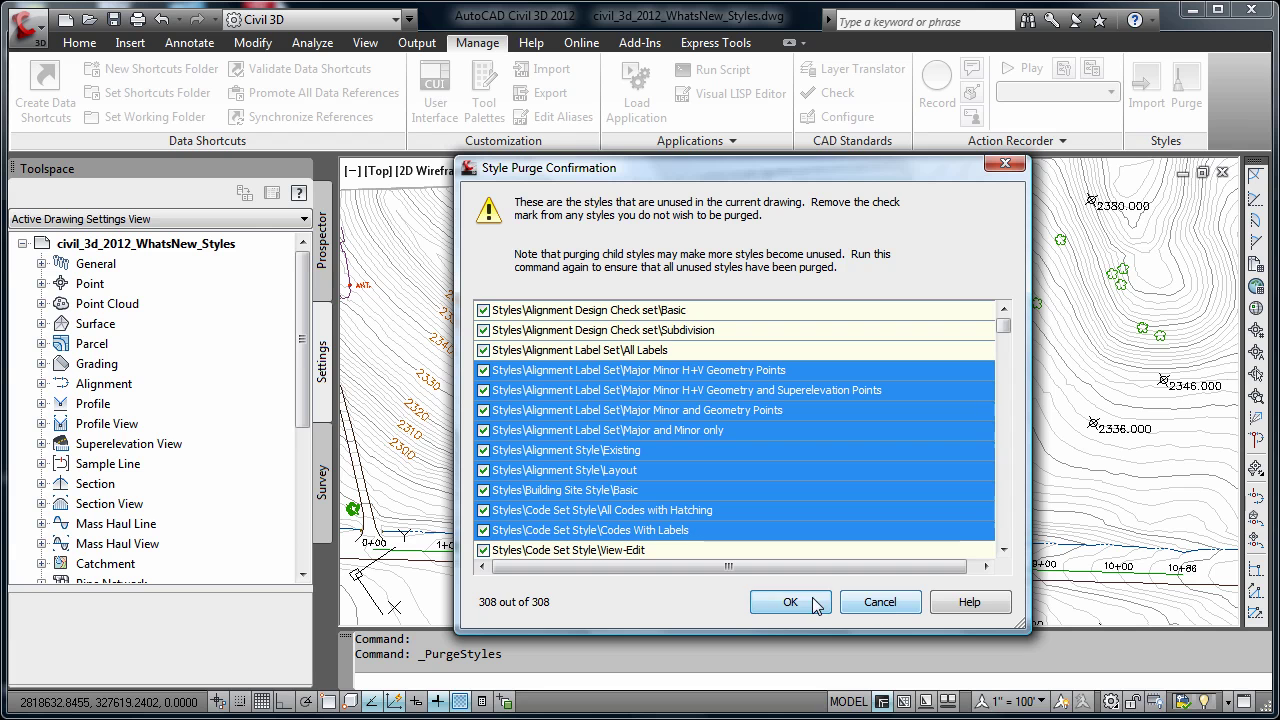
{"action": "left_click", "coordinate": [772, 602]}
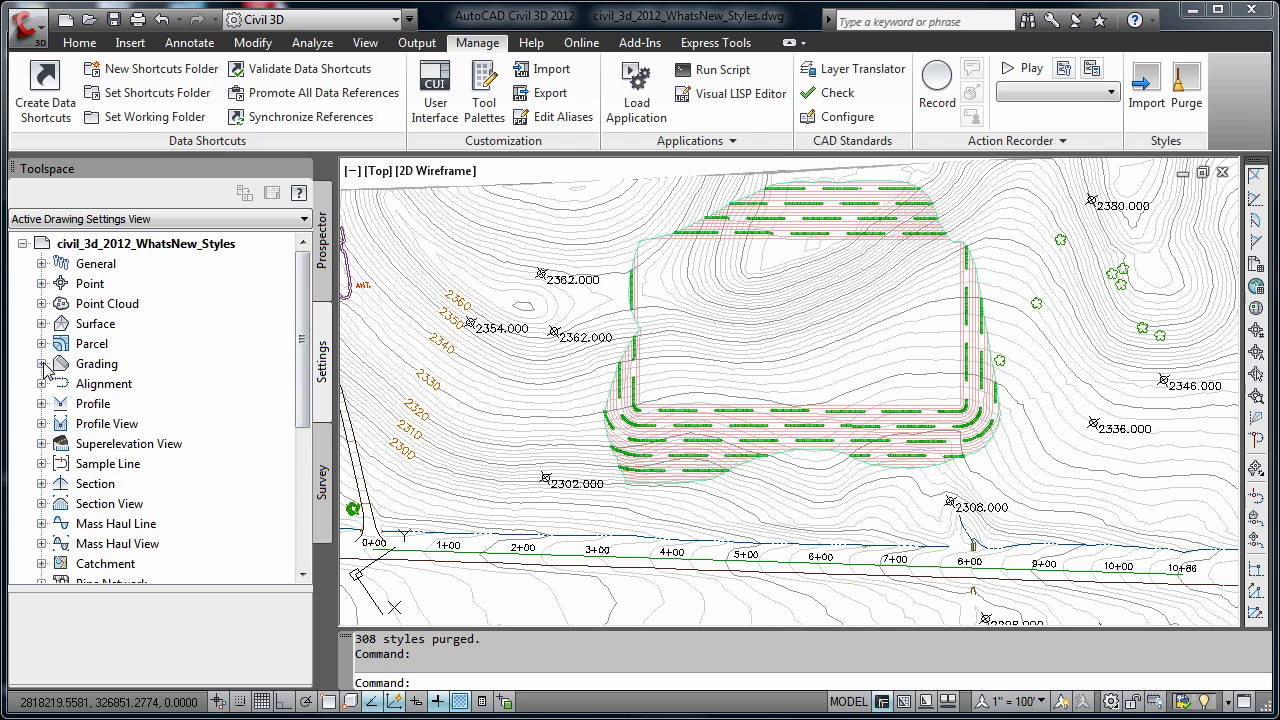
- Replace the EXISTING GROUND surface style reference with Proposed Ground TIN Lines
{"action": "left_click", "coordinate": [40, 323]}
{"action": "left_click", "coordinate": [61, 344]}
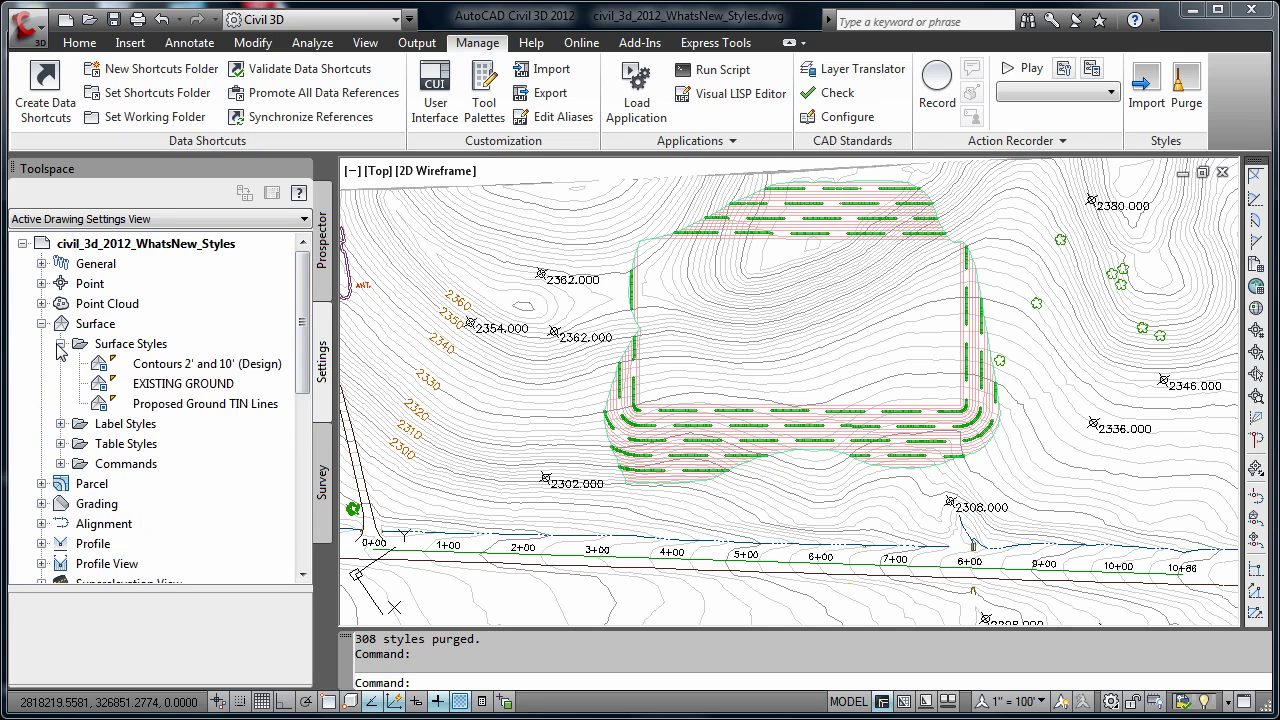
{"action": "left_click", "coordinate": [156, 390]}
{"action": "right_click", "coordinate": [156, 392]}
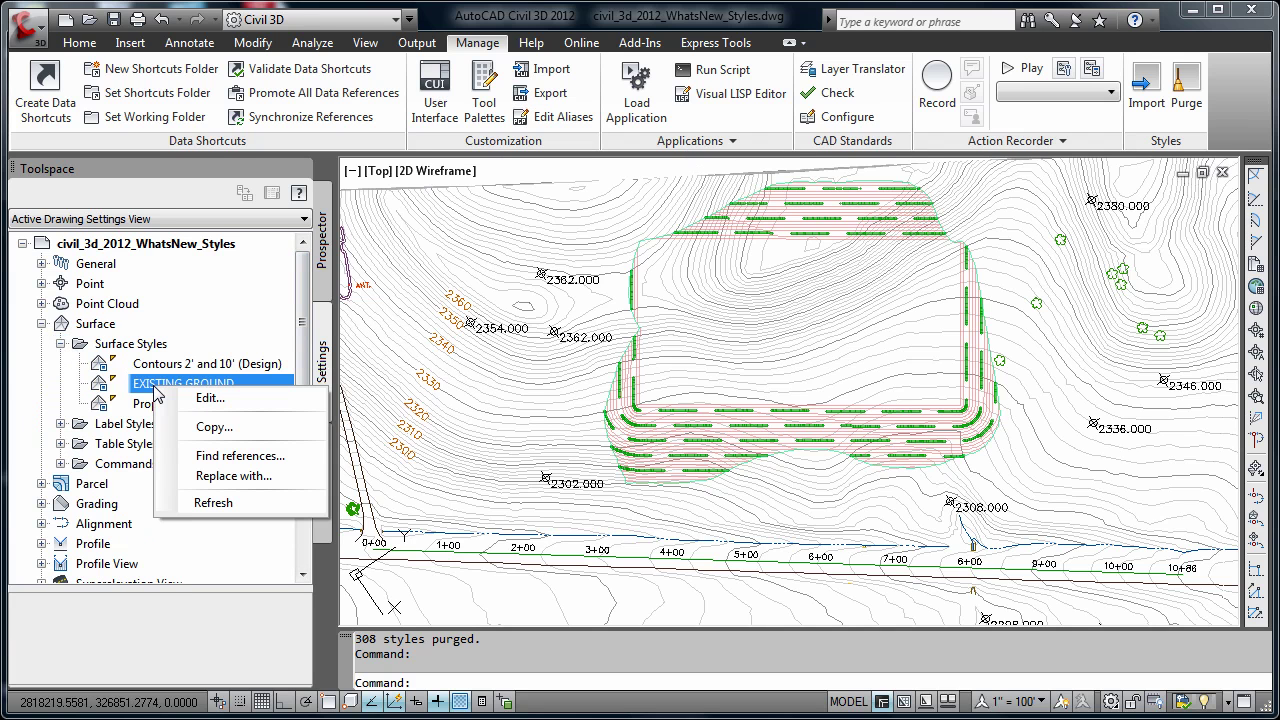
{"action": "left_click", "coordinate": [264, 476]}
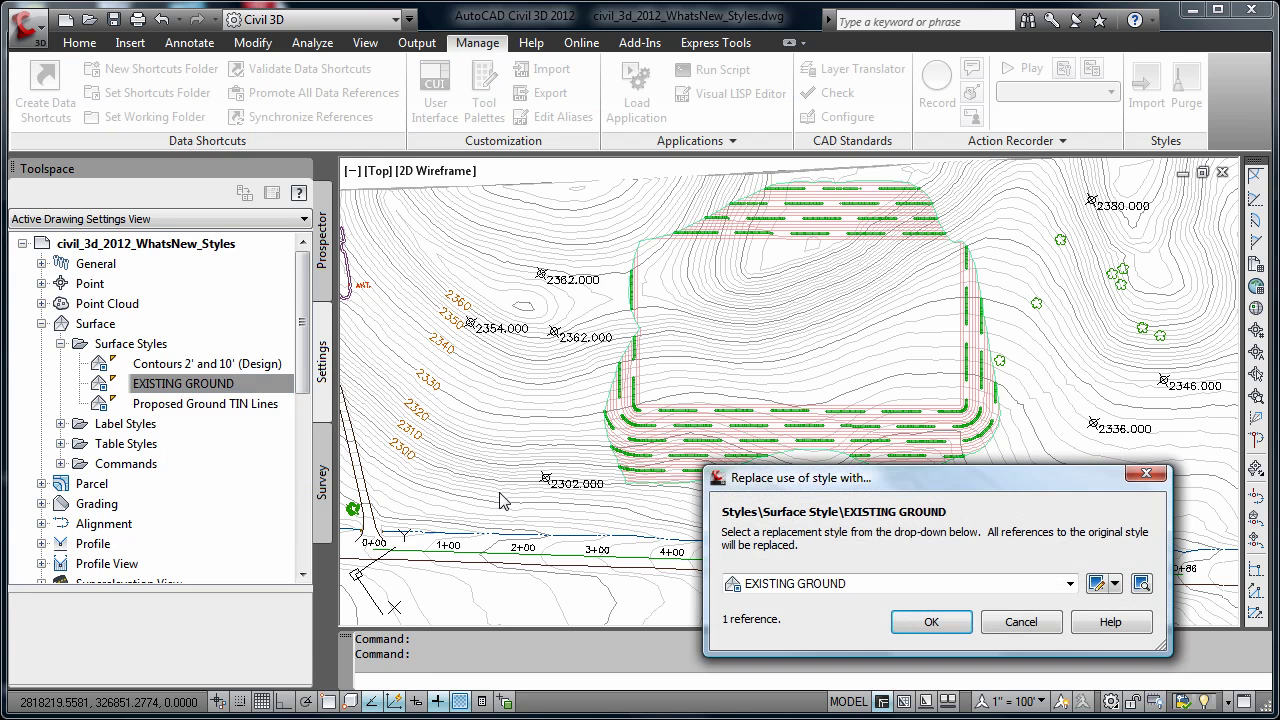
{"action": "left_click", "coordinate": [1069, 583]}
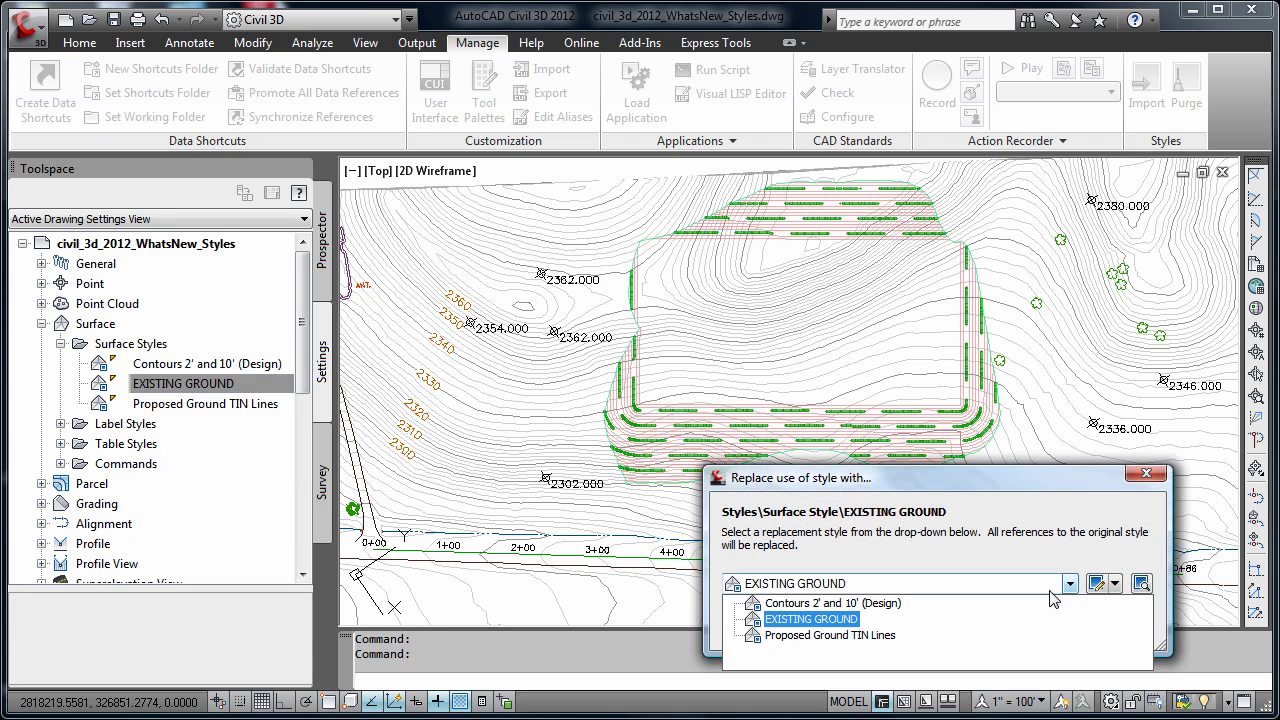
{"action": "left_click", "coordinate": [853, 636]}
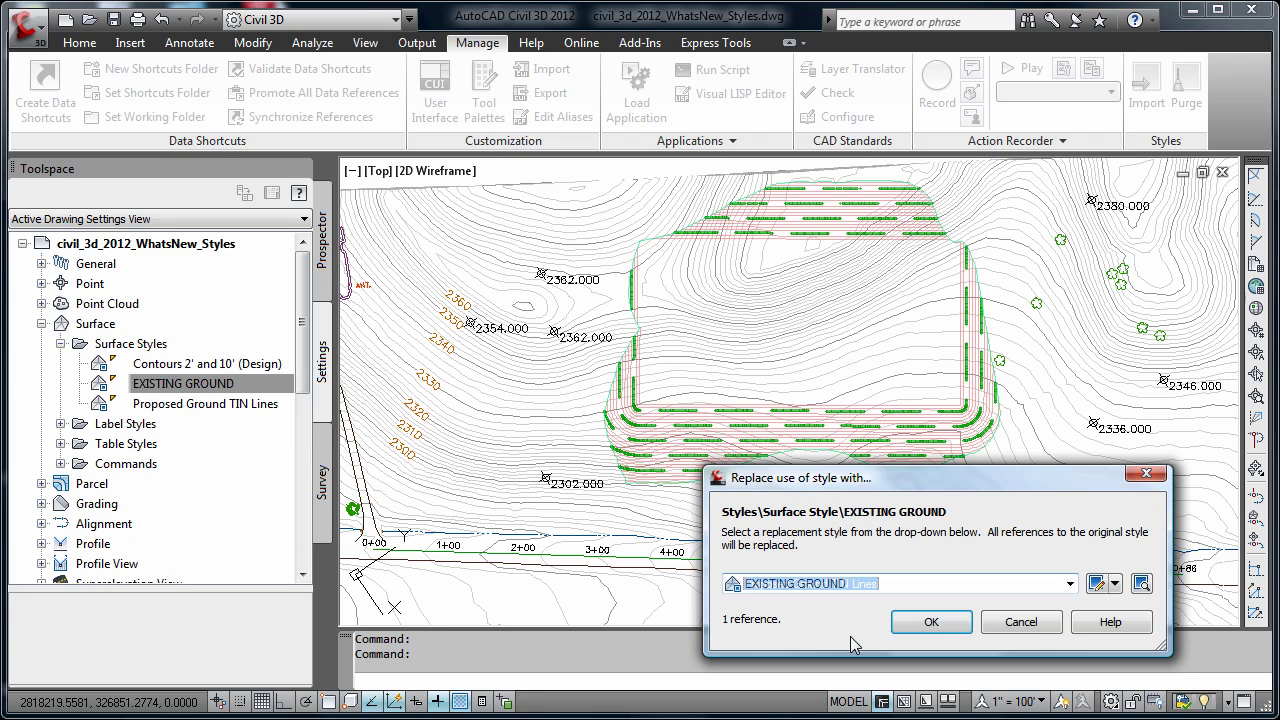
{"action": "left_click", "coordinate": [929, 622]}
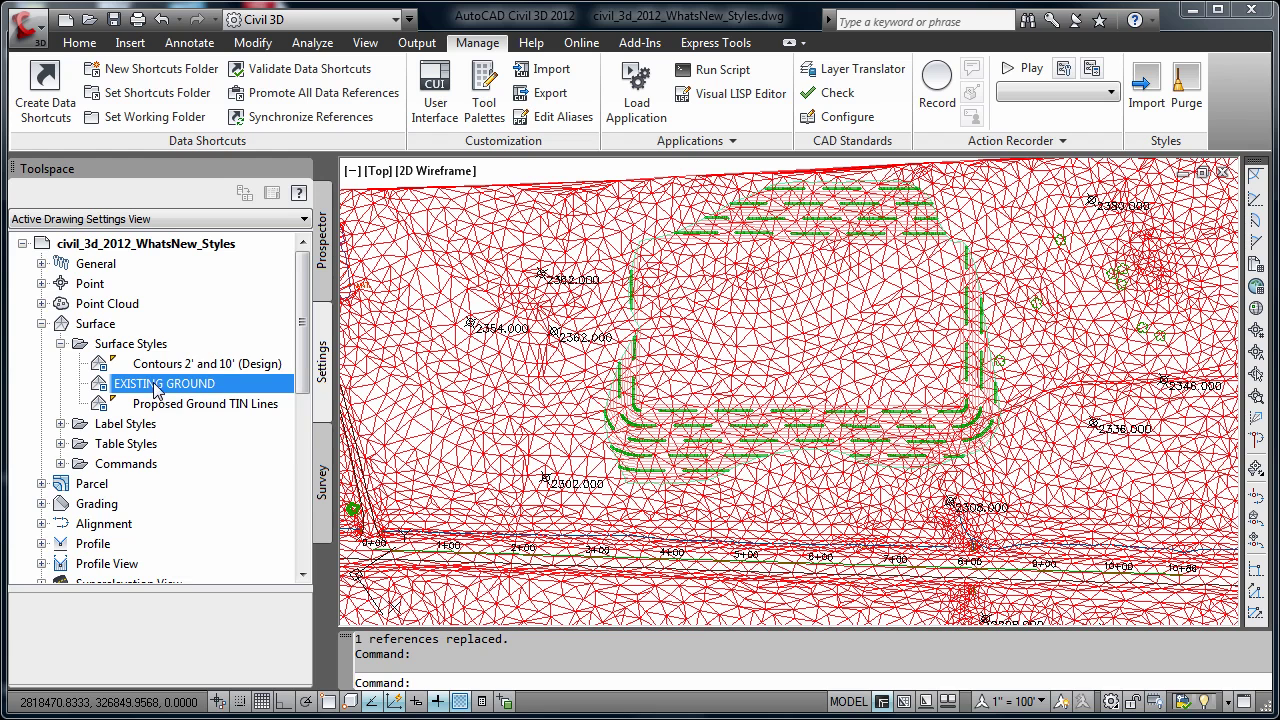
- Replace both Proposed Ground TIN Lines references with the EXISTING GROUND surface style
{"action": "mouse_move", "coordinate": [207, 398]}
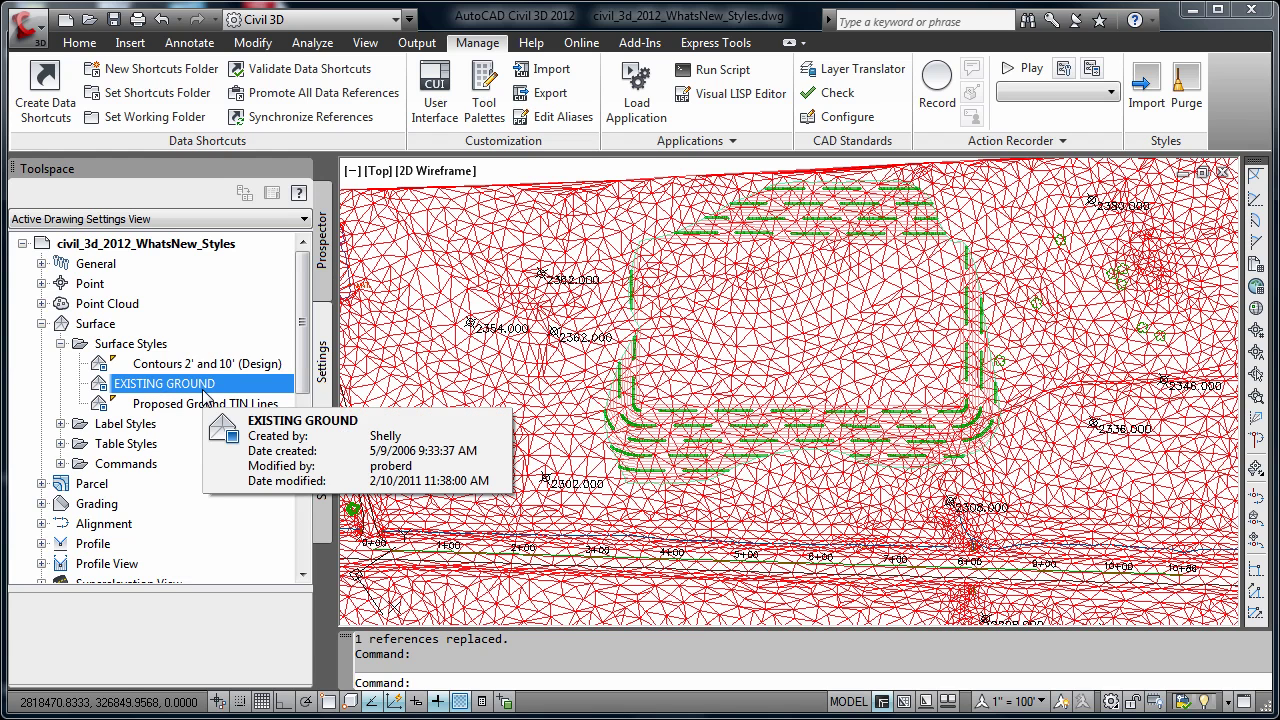
{"action": "left_click", "coordinate": [207, 405]}
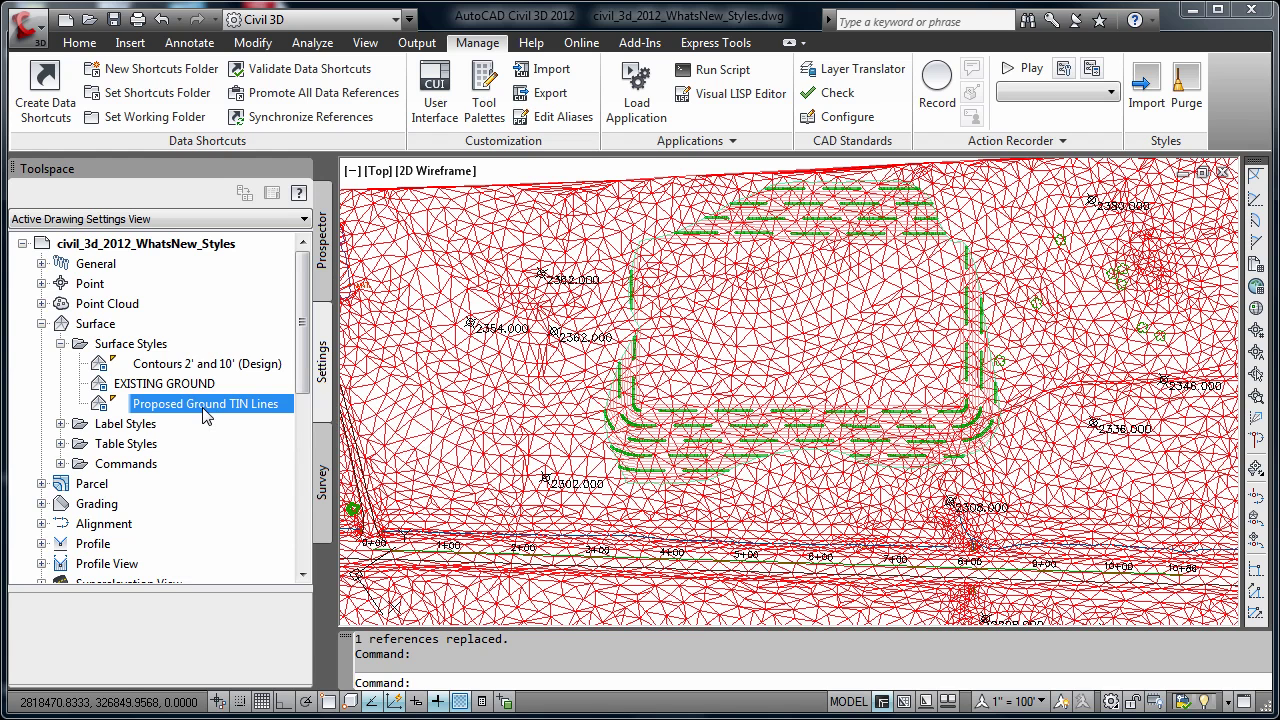
{"action": "right_click", "coordinate": [207, 413]}
{"action": "left_click", "coordinate": [283, 494]}
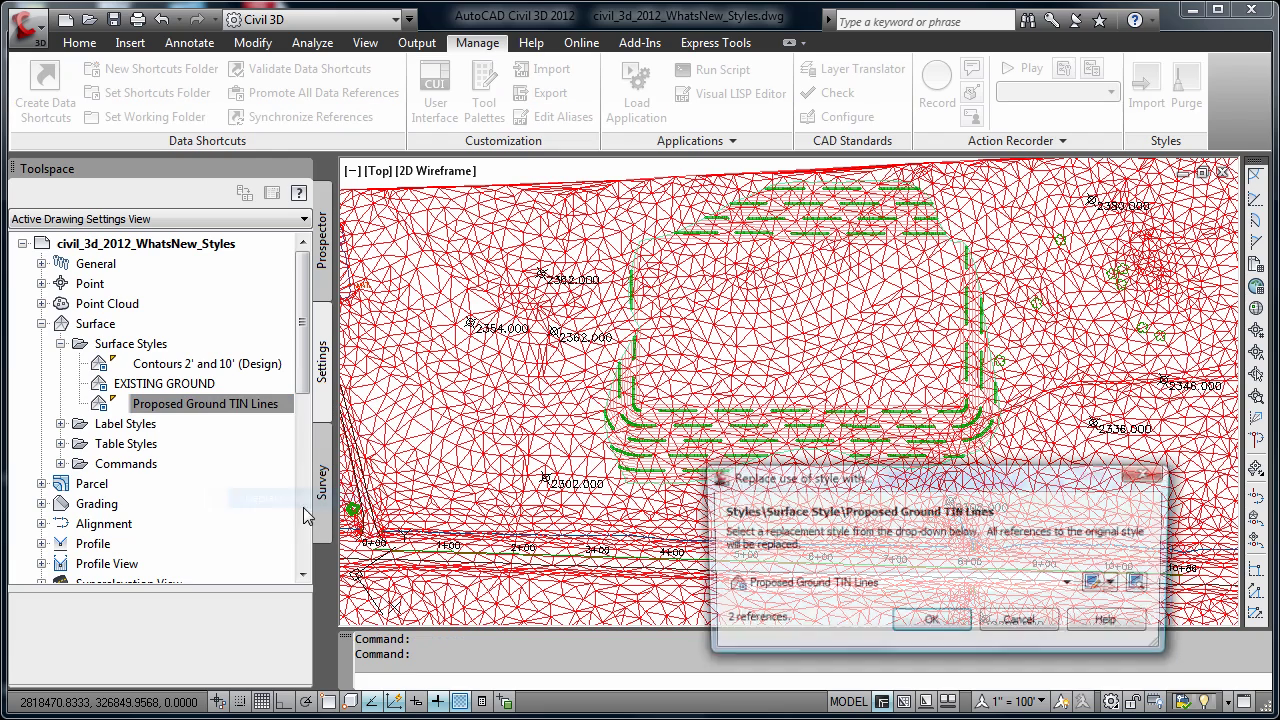
{"action": "left_click", "coordinate": [795, 585]}
{"action": "left_click", "coordinate": [800, 620]}
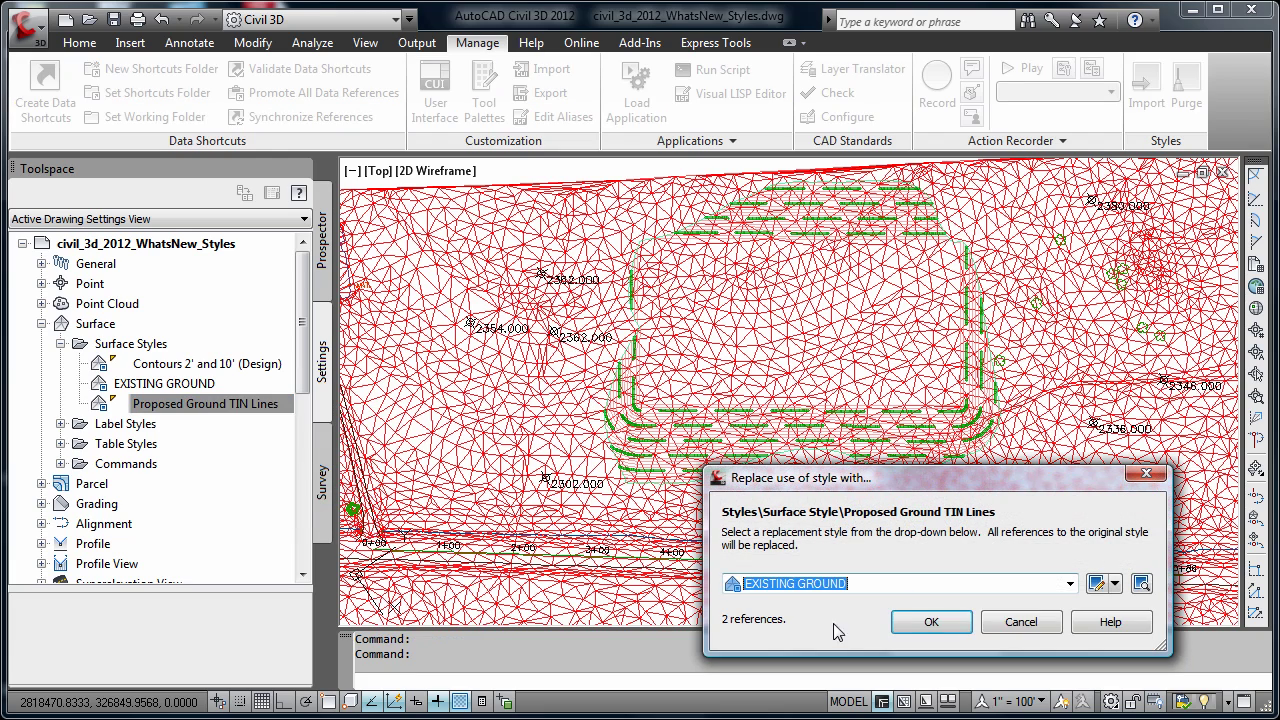
{"action": "left_click", "coordinate": [922, 624]}
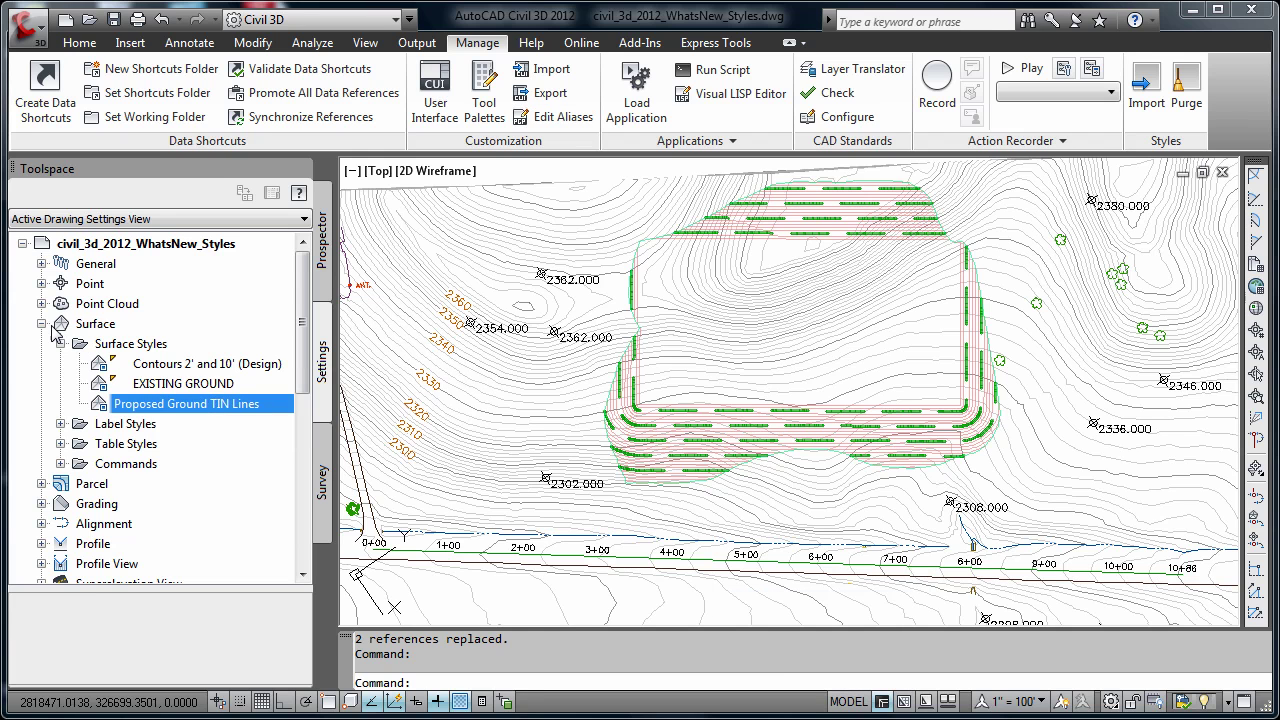
- Under Surface Spot Elevation label styles, replace Standard with Elevation Only for 17 references
{"action": "left_click", "coordinate": [61, 423]}
{"action": "left_click", "coordinate": [80, 483]}
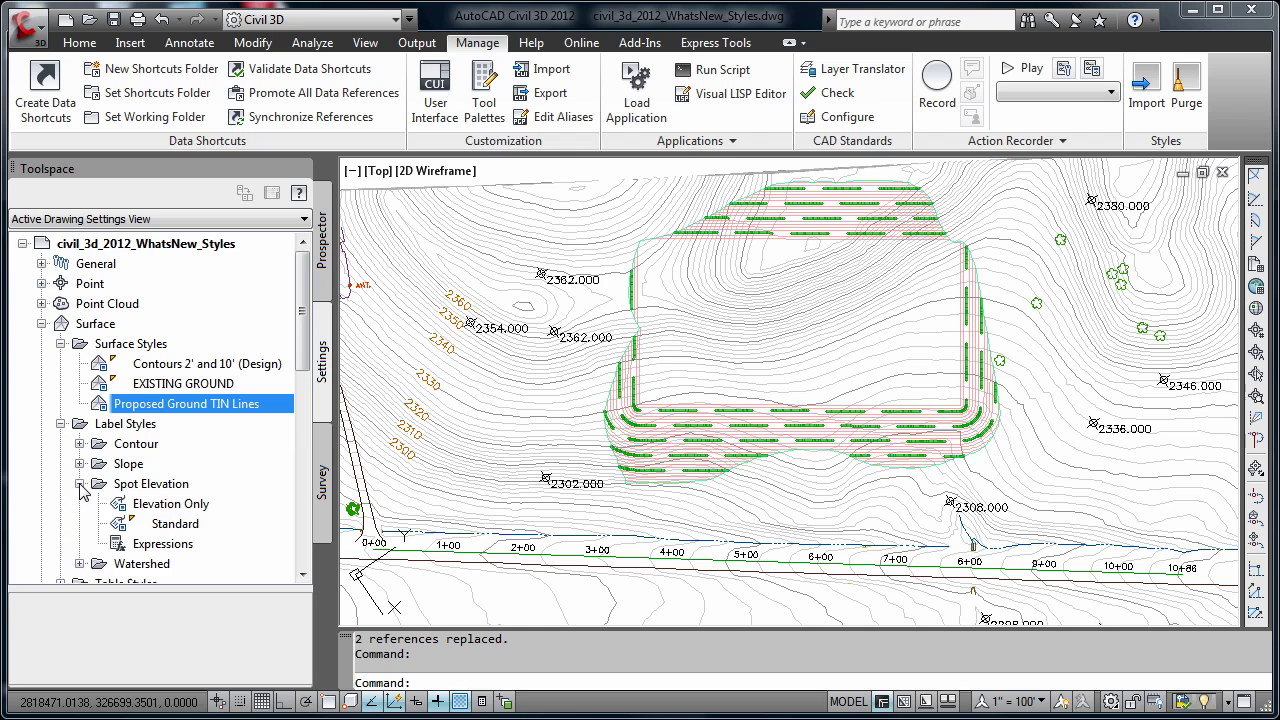
{"action": "right_click", "coordinate": [182, 528]}
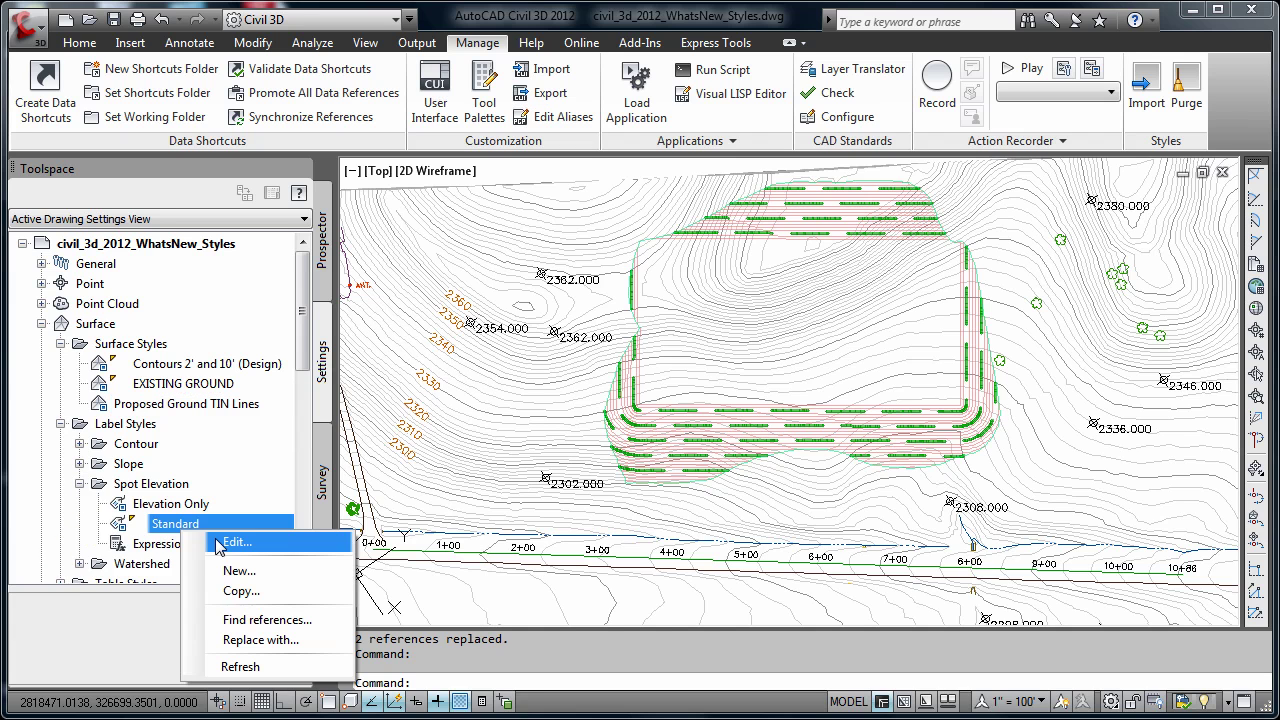
{"action": "left_click", "coordinate": [262, 640]}
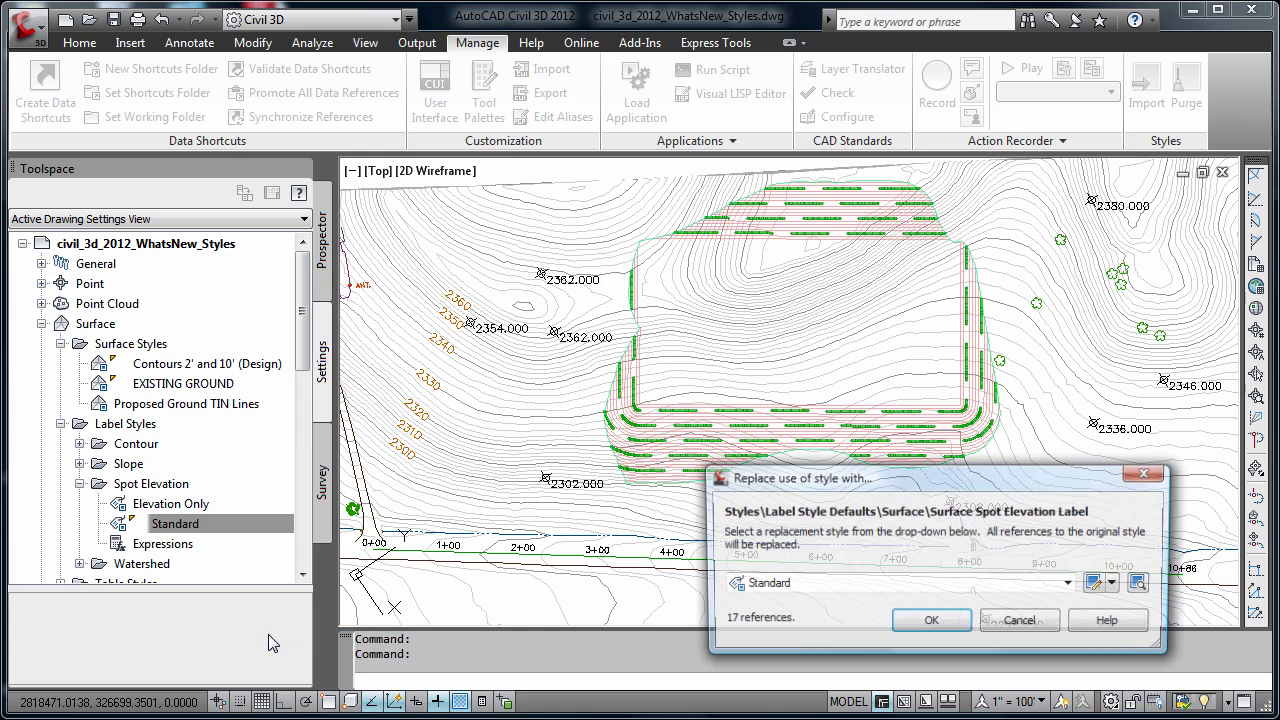
{"action": "left_click", "coordinate": [915, 586]}
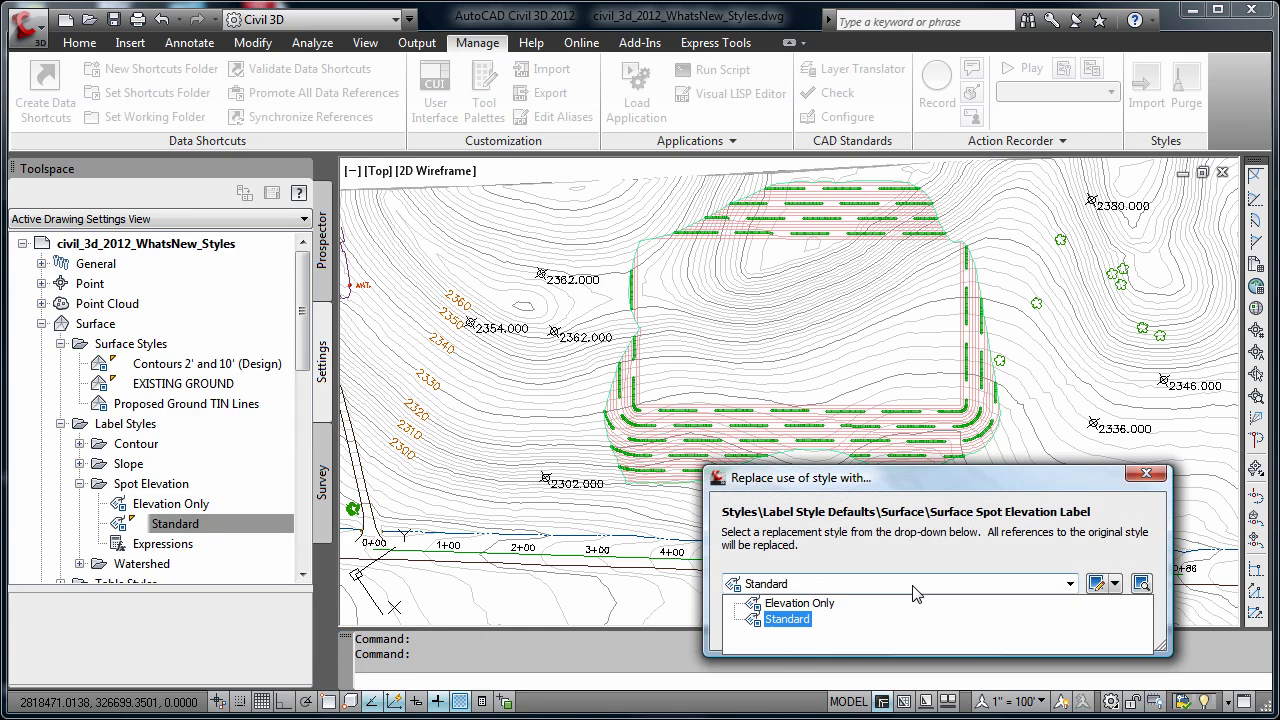
{"action": "left_click", "coordinate": [815, 604]}
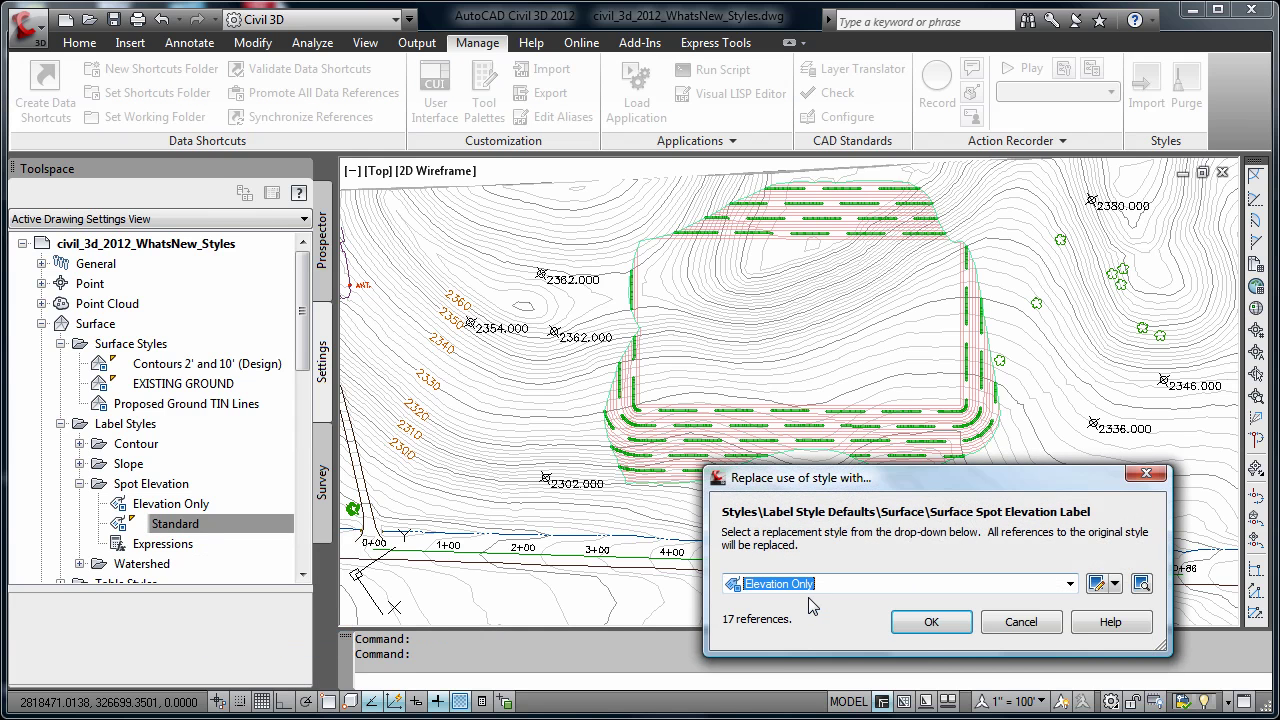
{"action": "left_click", "coordinate": [924, 628]}
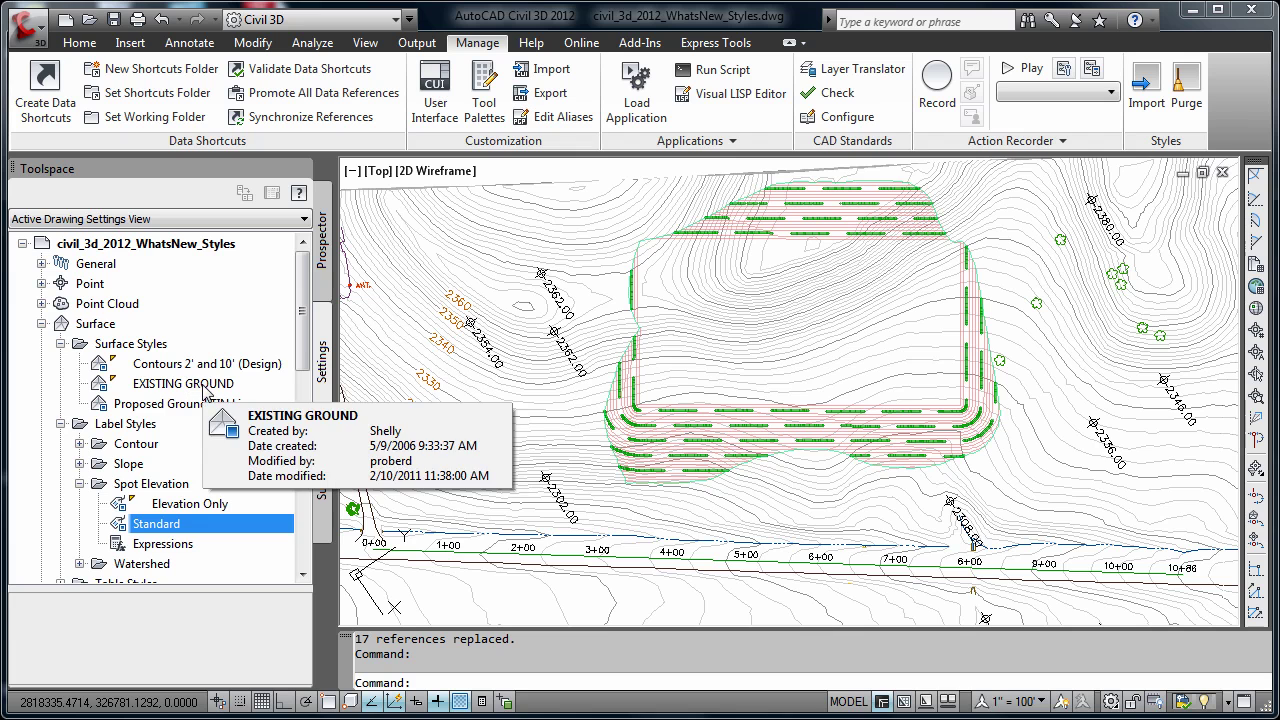
{"action": "left_click", "coordinate": [203, 386]}
{"action": "right_click", "coordinate": [204, 388]}
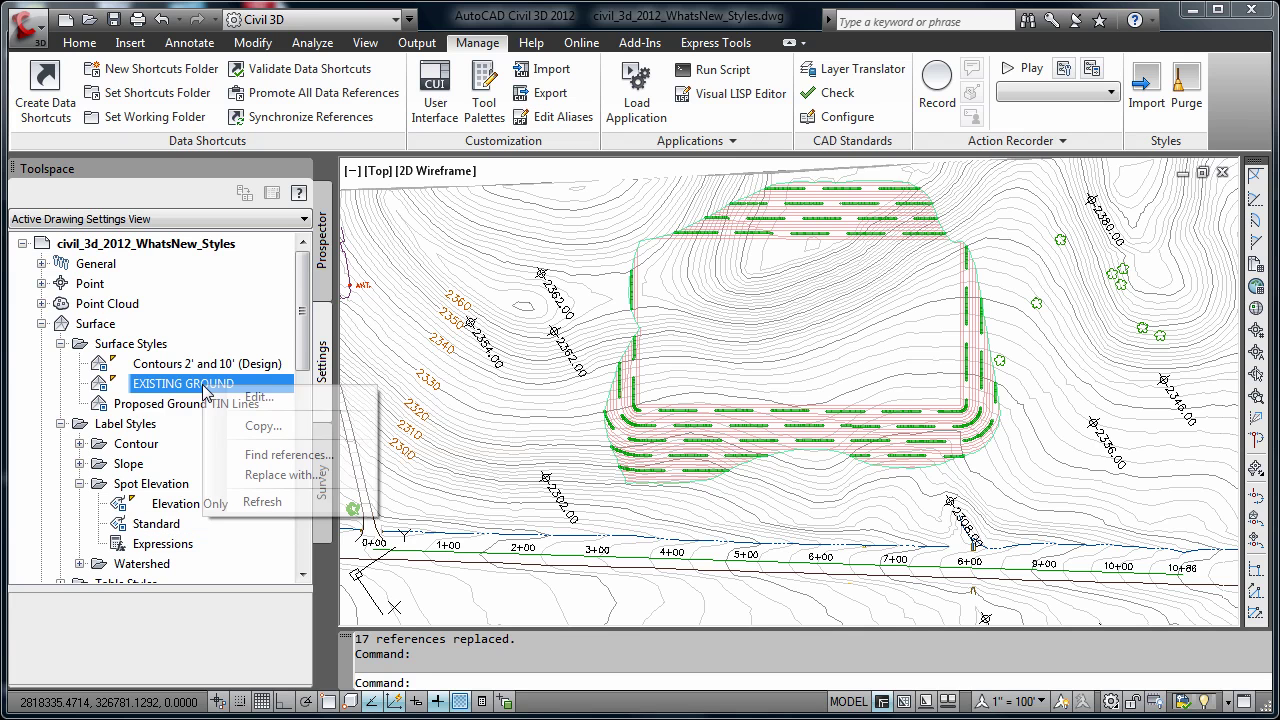
{"action": "left_click", "coordinate": [333, 466]}
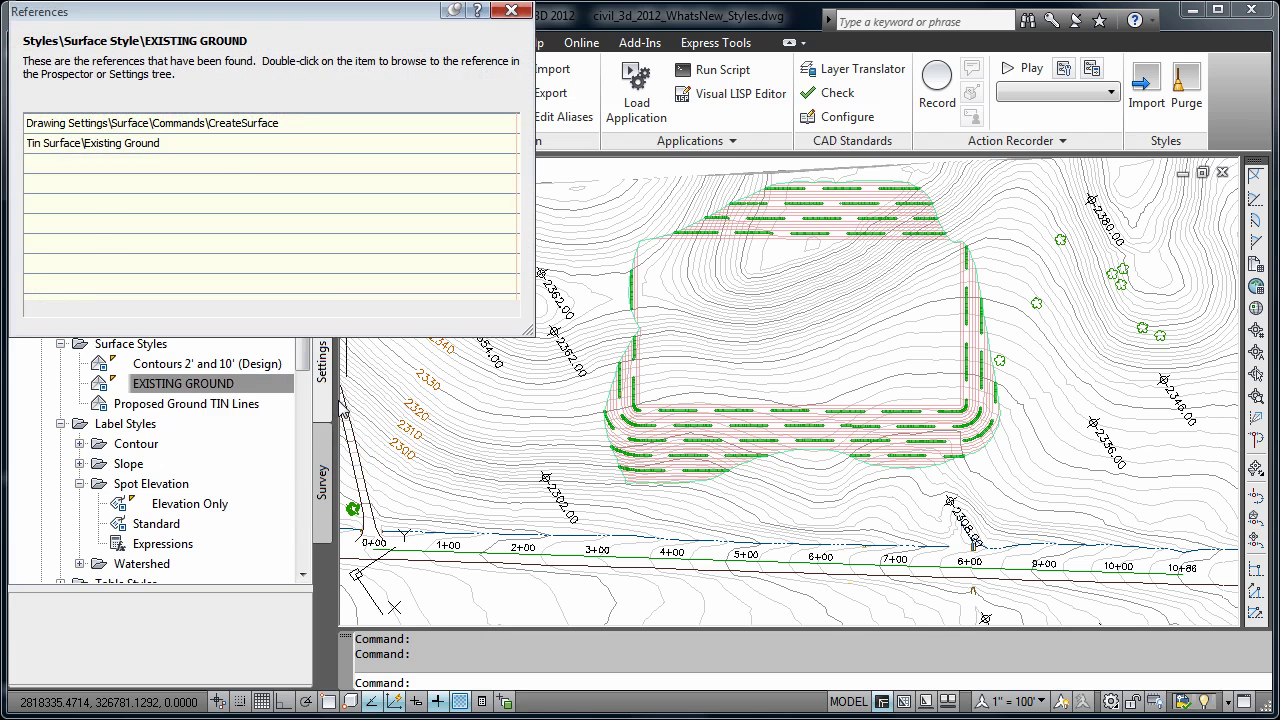
{"action": "left_click_drag", "start_coordinate": [296, 12], "coordinate": [775, 262]}
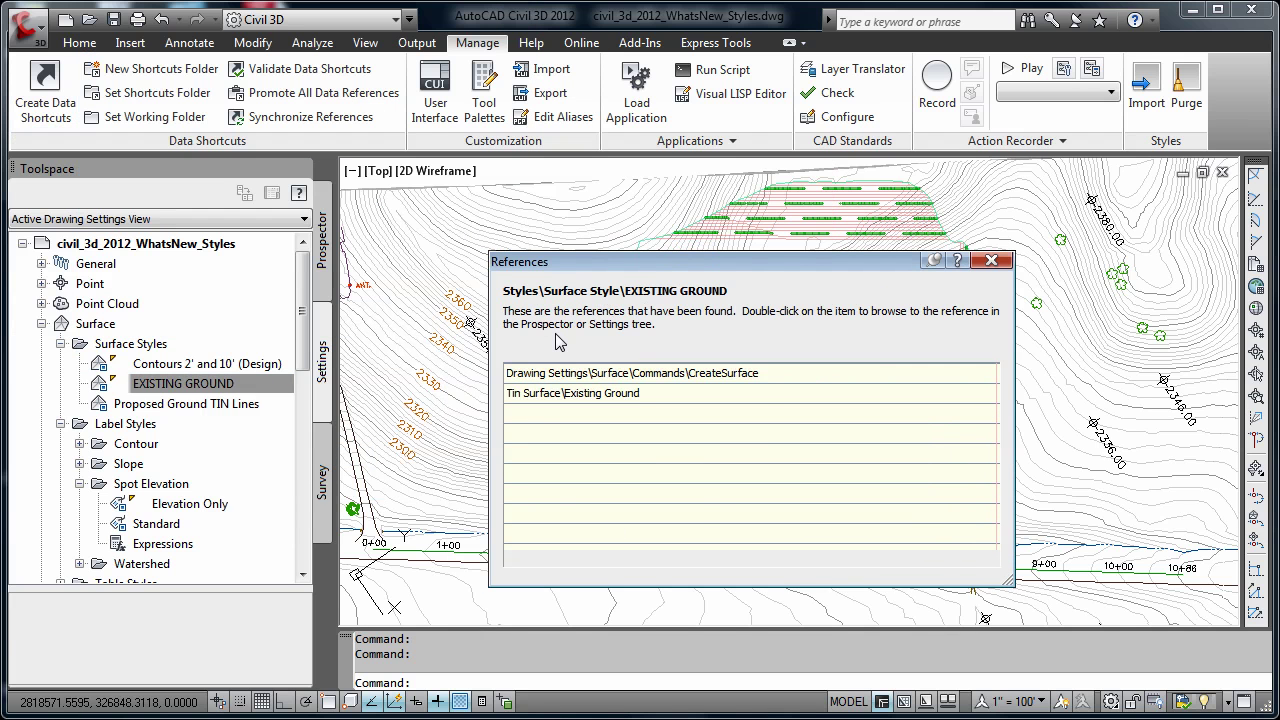
{"action": "left_click", "coordinate": [617, 395]}
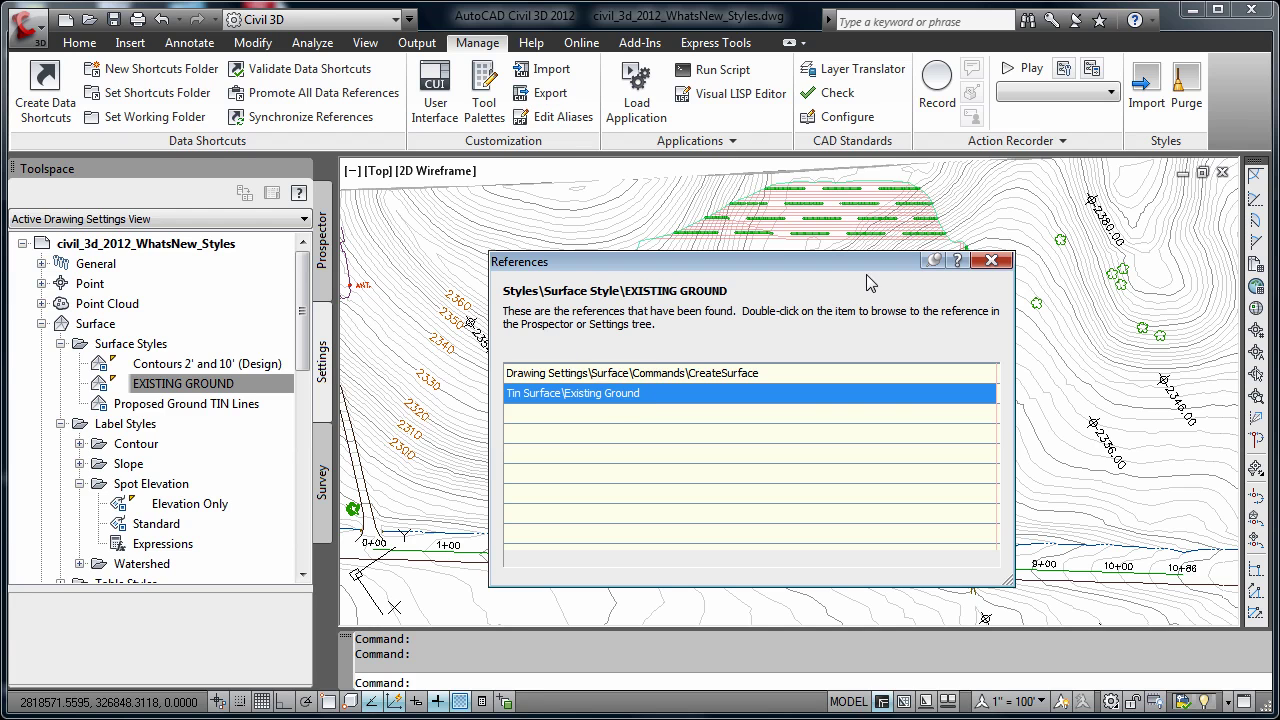
{"action": "right_click", "coordinate": [826, 398]}
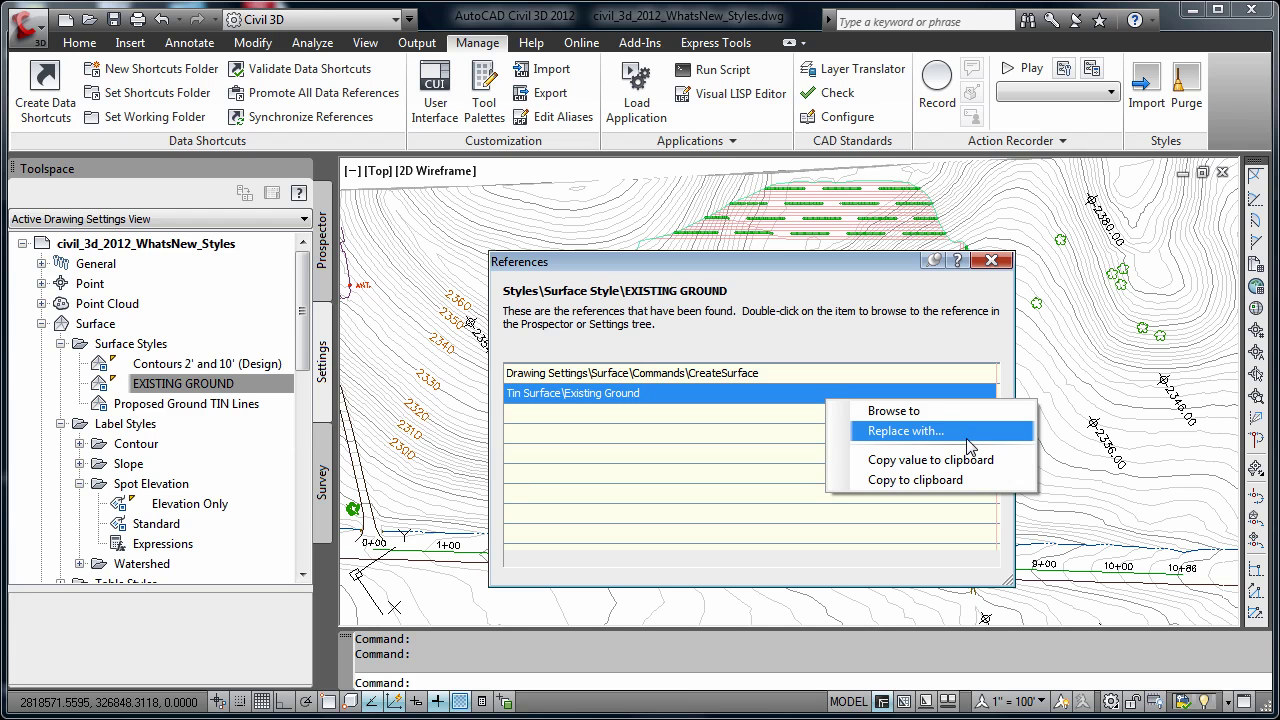
{"action": "left_click", "coordinate": [992, 260]}
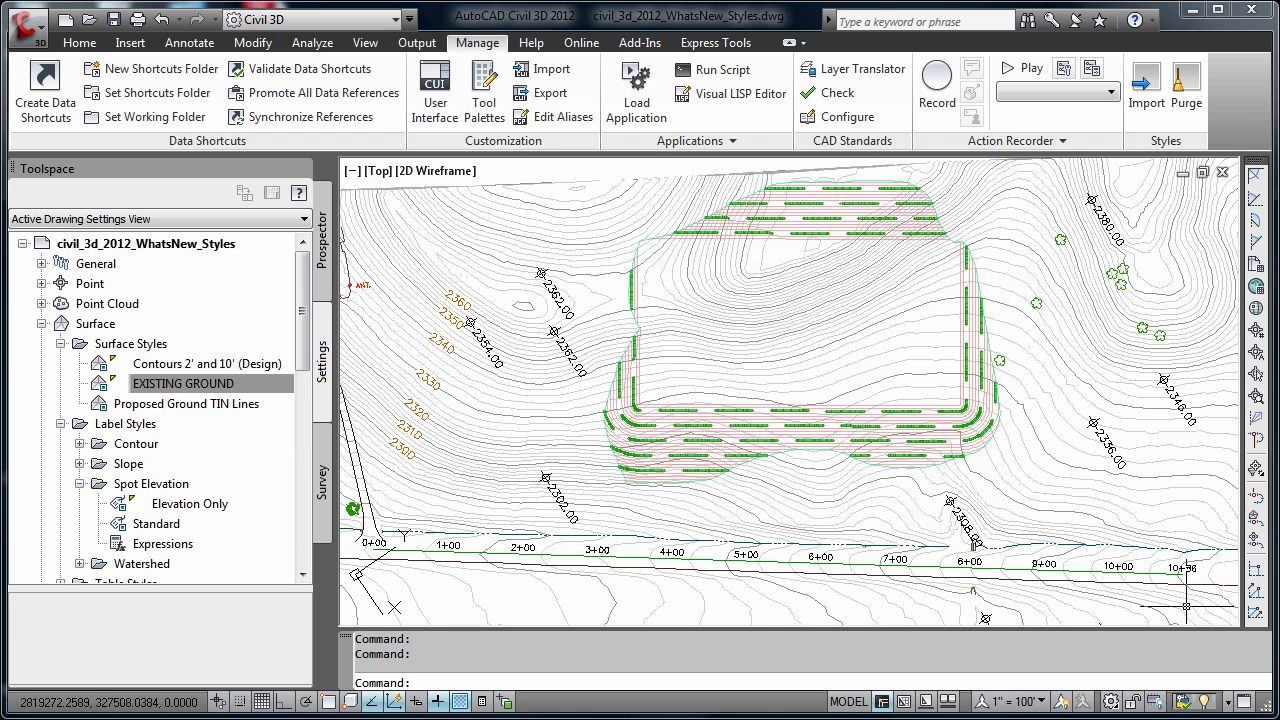